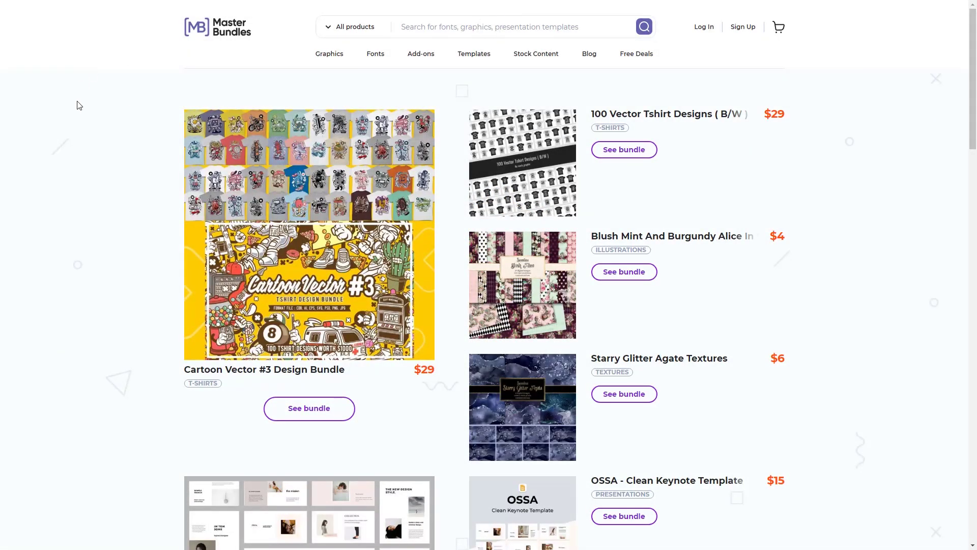
Open the Graphics category page and scroll through its listings
scroll(72, 152, "down", 10)
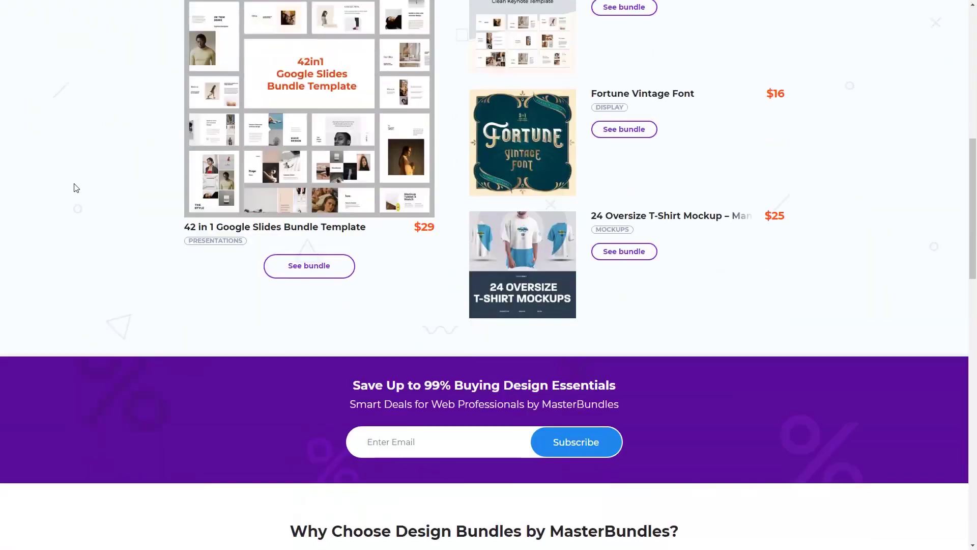
scroll(76, 188, "down", 13)
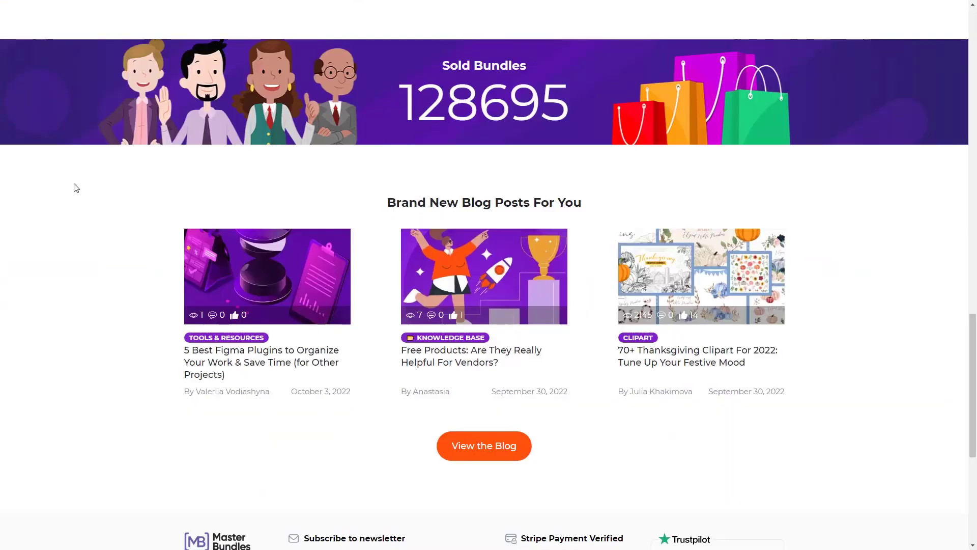
scroll(75, 188, "down", 7)
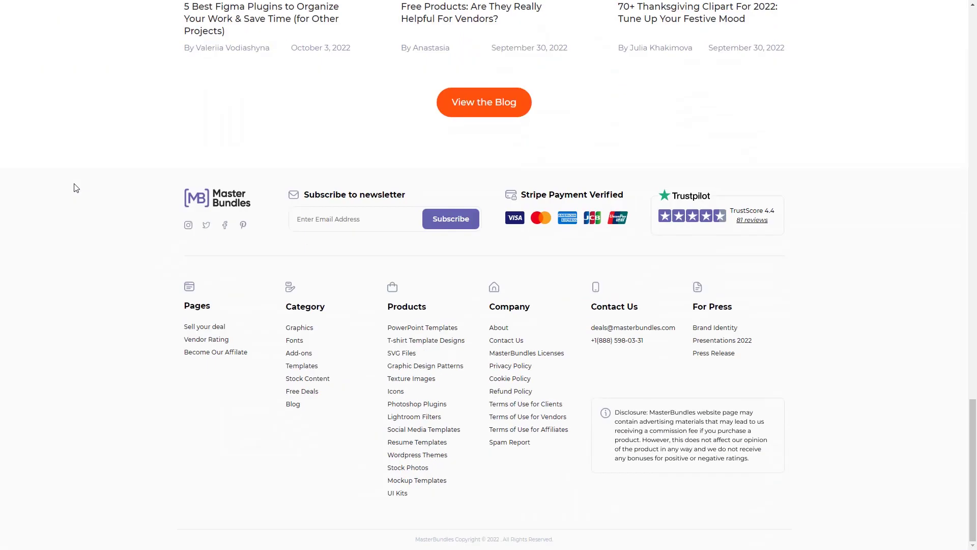
scroll(76, 189, "up", 20)
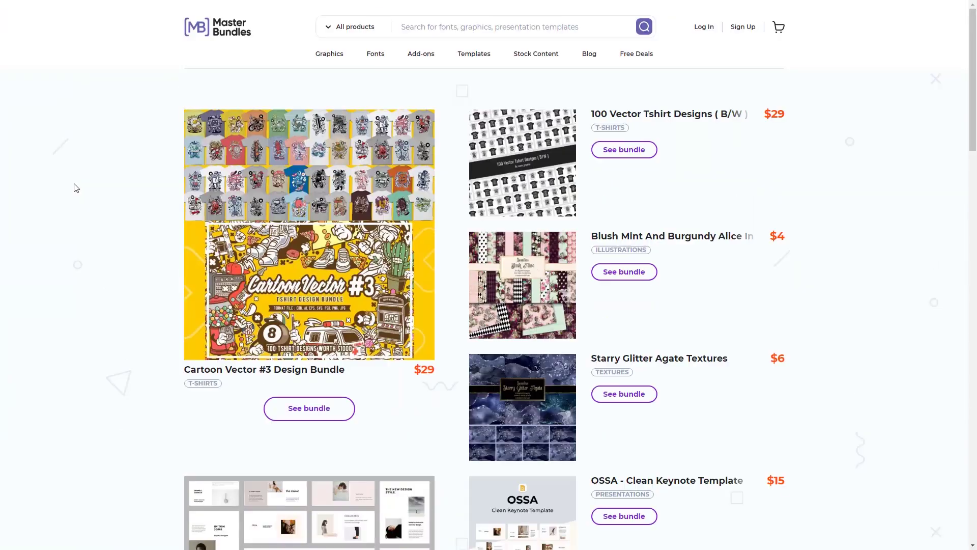
left_click(325, 58)
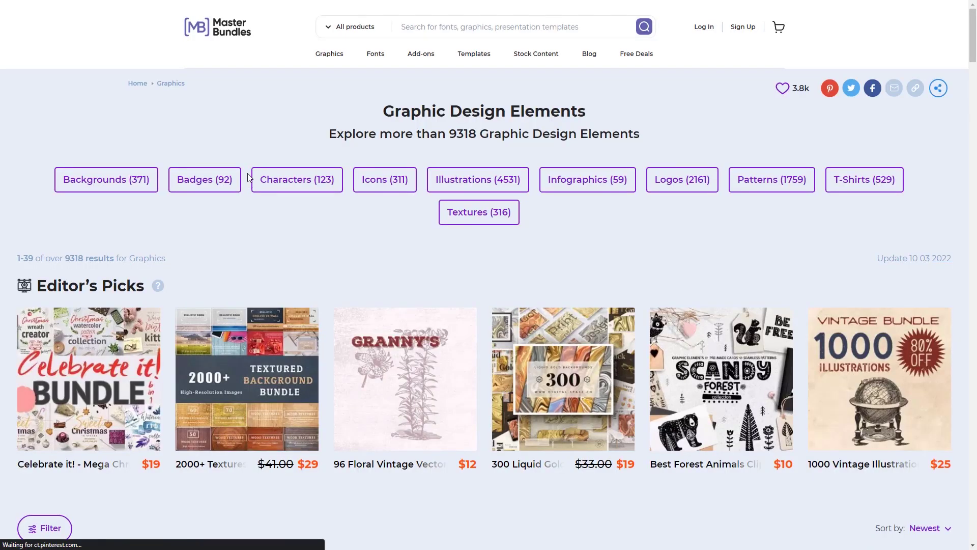
scroll(126, 200, "down", 15)
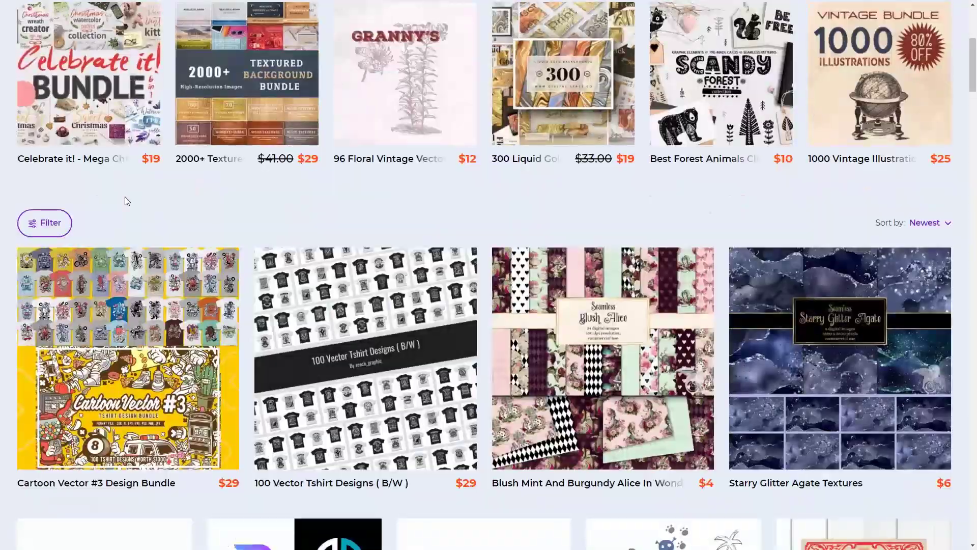
scroll(126, 202, "down", 7)
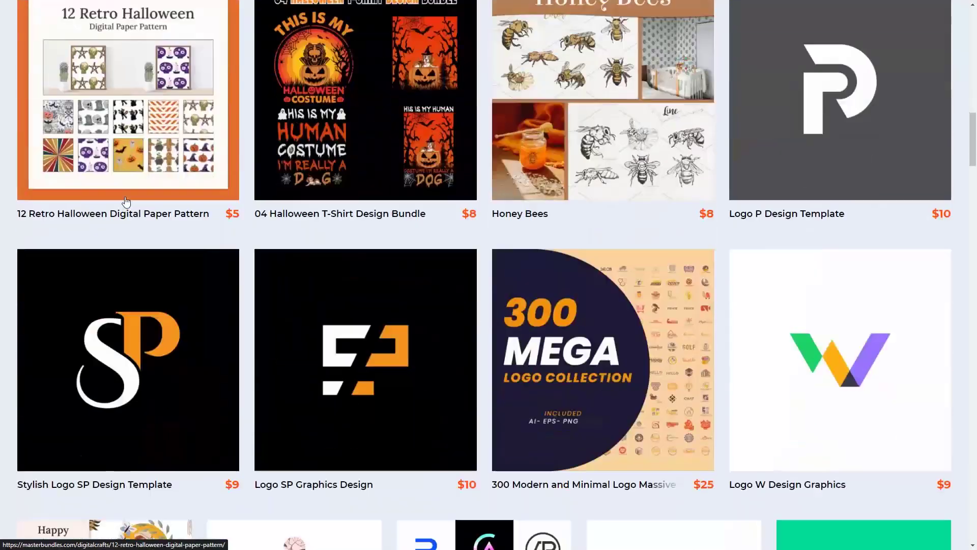
scroll(126, 202, "up", 20)
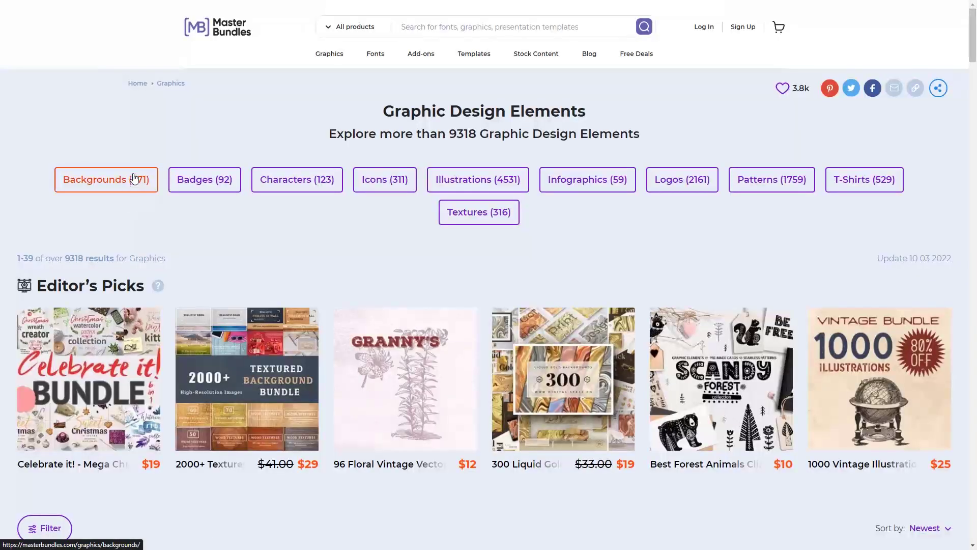
Filter Graphics to Background Images and browse the product grid
left_click(135, 179)
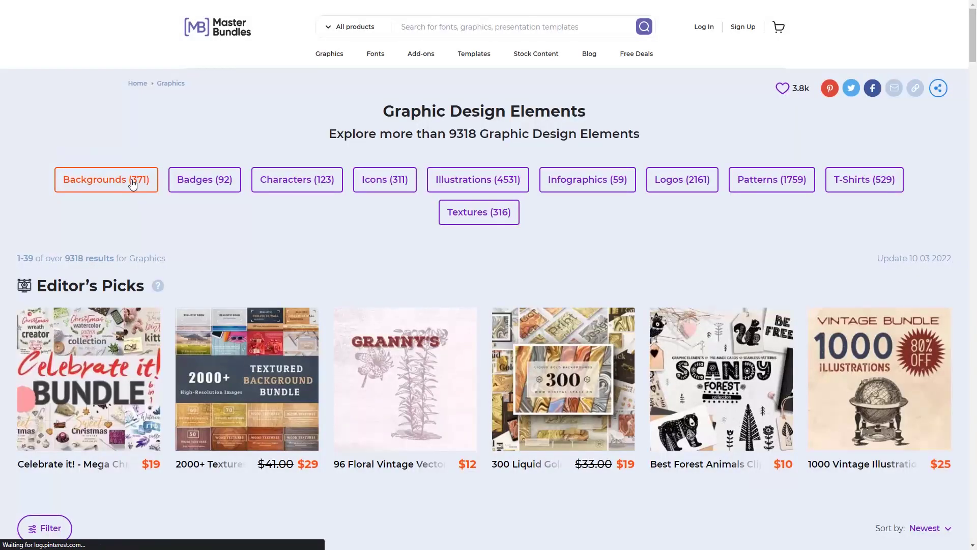
scroll(933, 258, "down", 5)
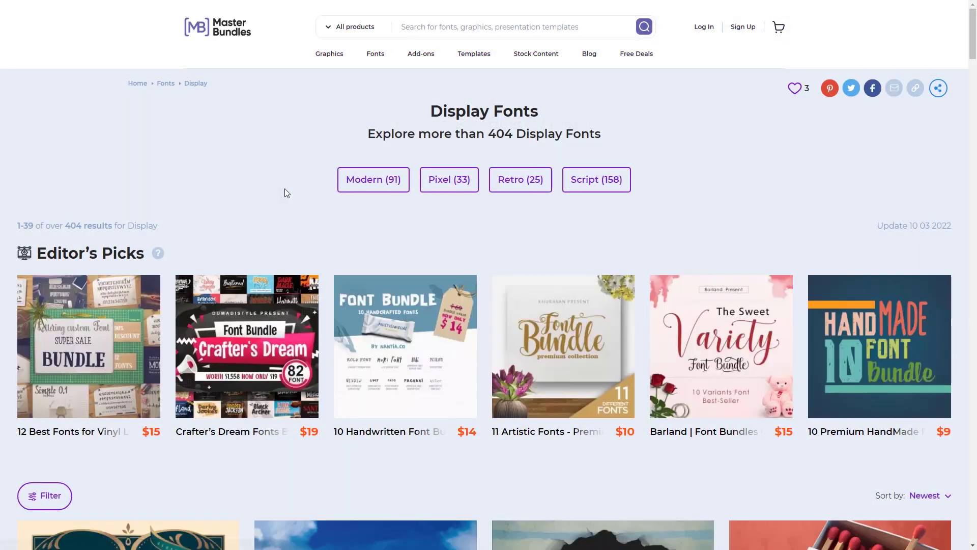
scroll(286, 193, "down", 5)
scroll(286, 194, "down", 3)
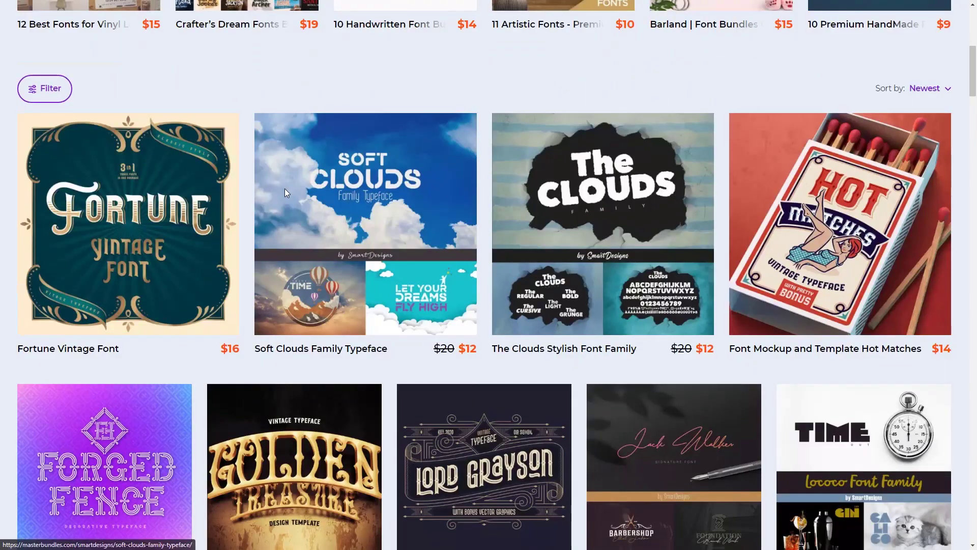
scroll(286, 193, "down", 5)
scroll(286, 194, "up", 1)
scroll(285, 194, "up", 12)
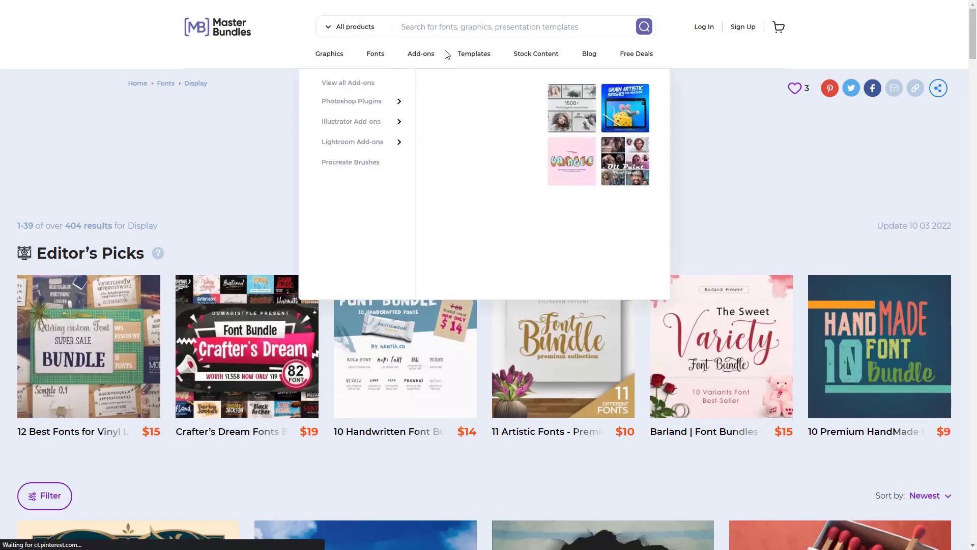
View the Design Templates page, then preview the Graphics, Fonts, Add-ons and Templates mega-menus
left_click(467, 55)
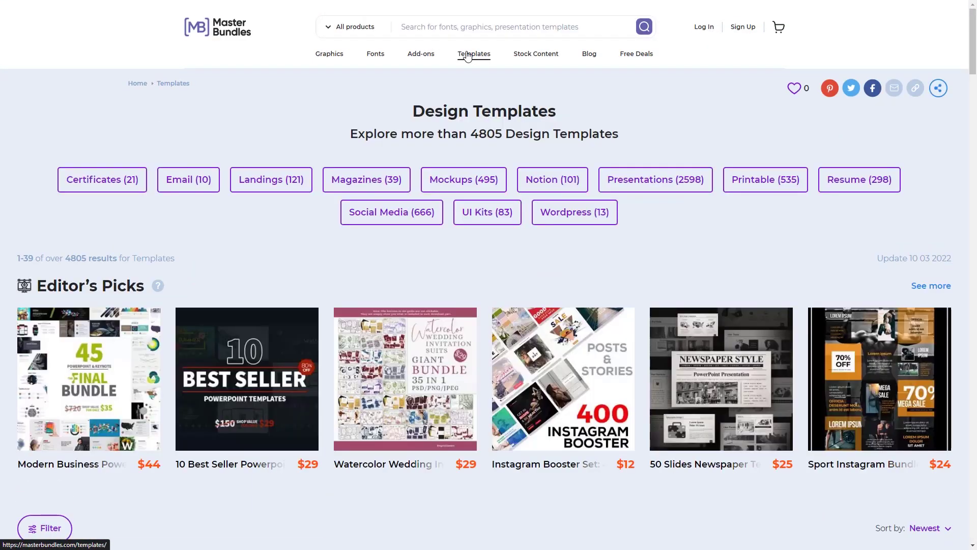
scroll(508, 258, "down", 3)
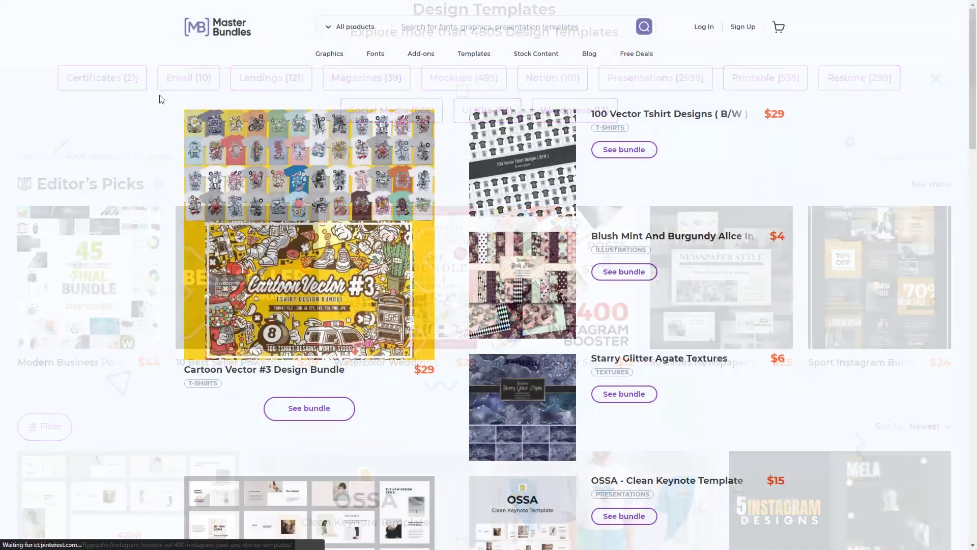
mouse_move(322, 57)
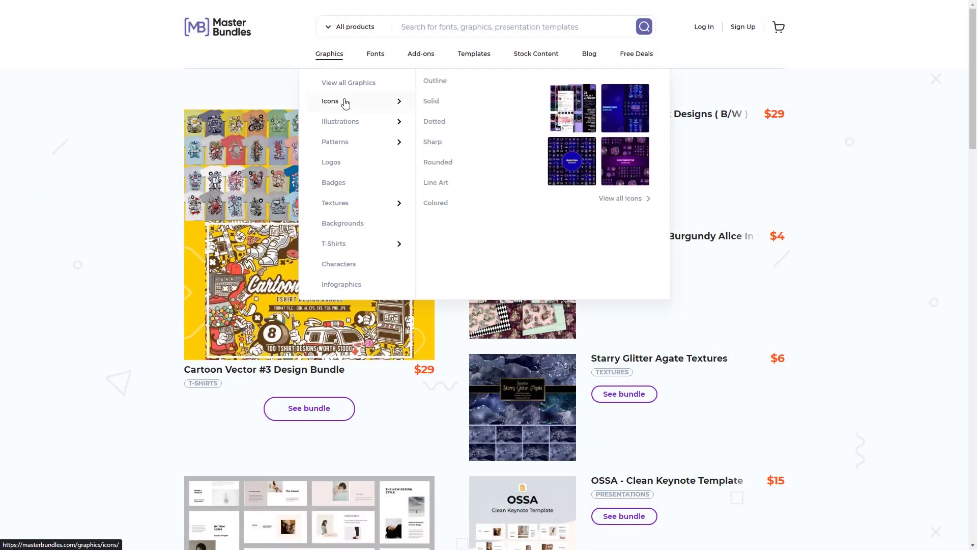
mouse_move(376, 282)
mouse_move(376, 59)
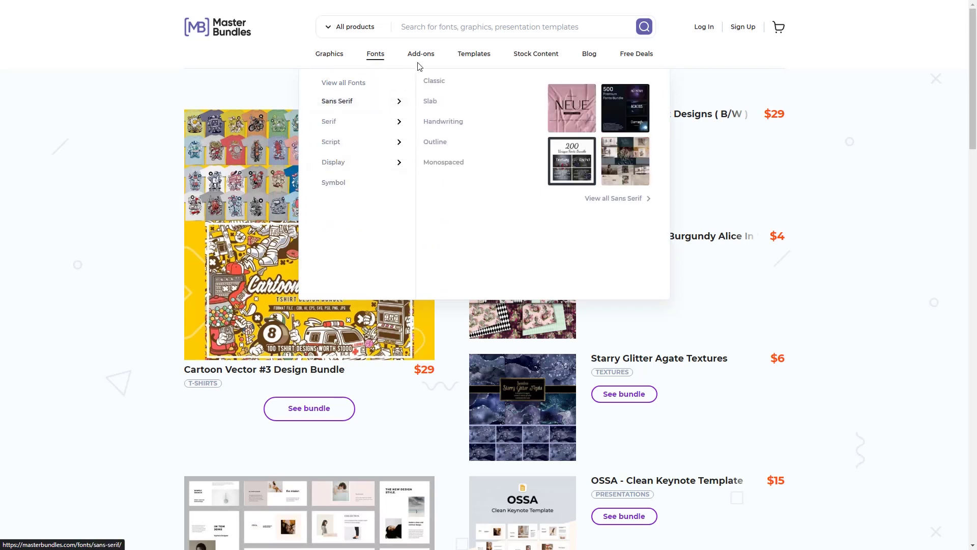
mouse_move(417, 62)
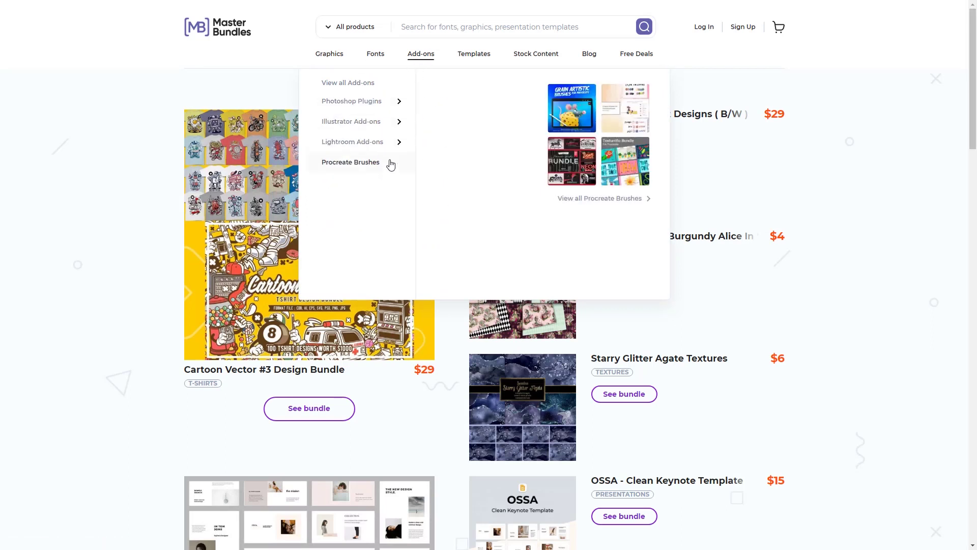
mouse_move(479, 61)
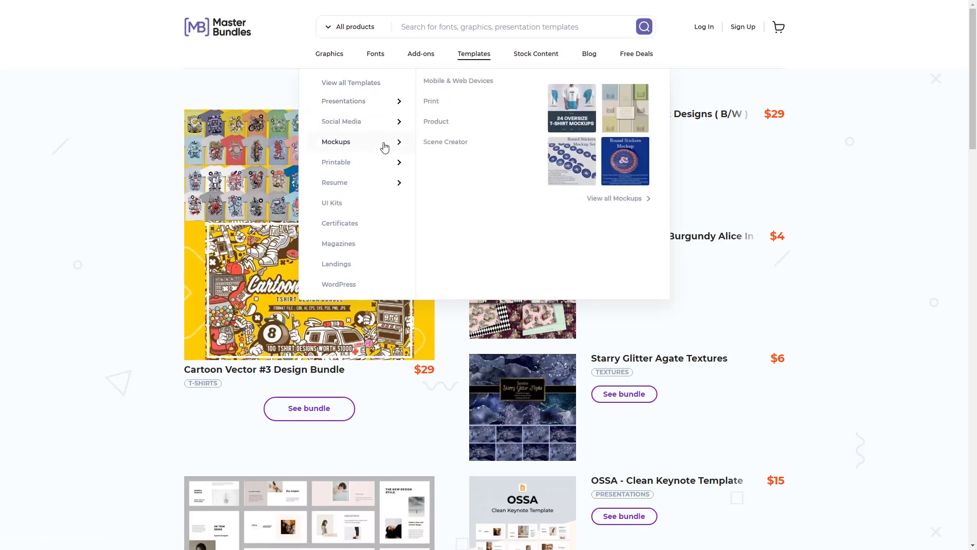
mouse_move(377, 182)
mouse_move(538, 62)
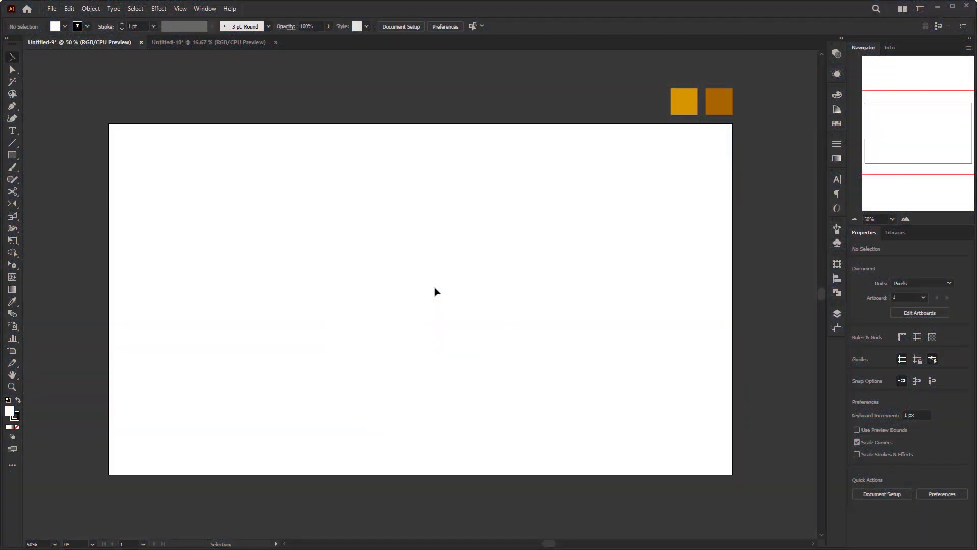
left_click(219, 42)
left_click(166, 319)
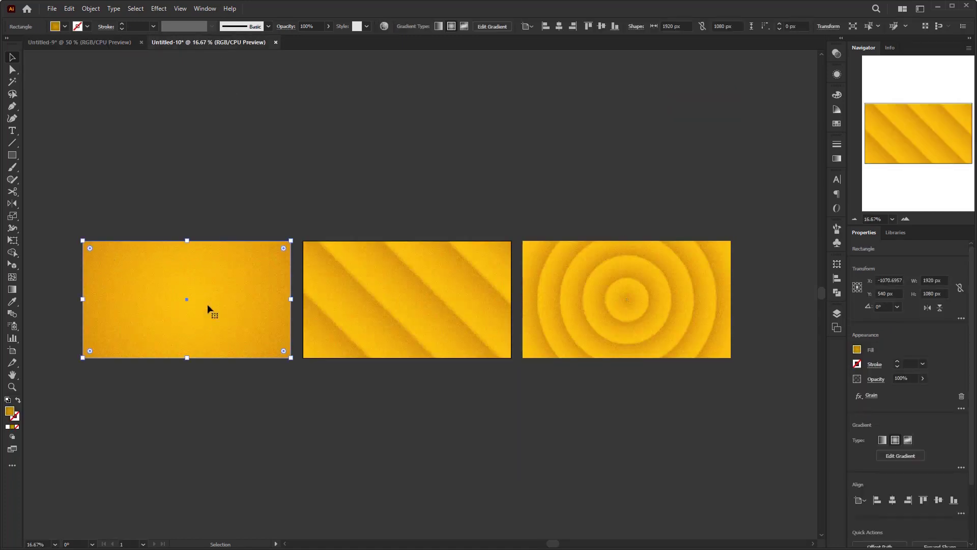
left_click(399, 300)
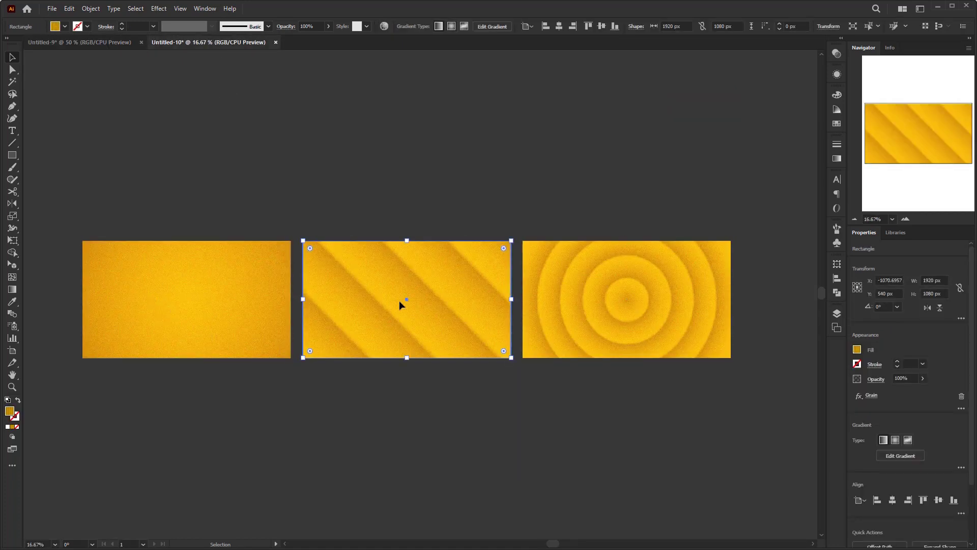
left_click(567, 304)
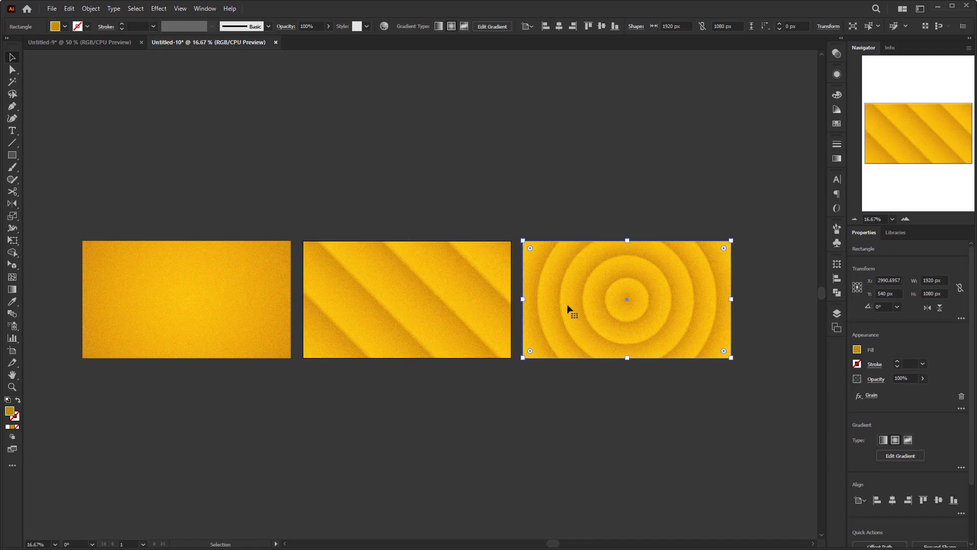
left_click(105, 43)
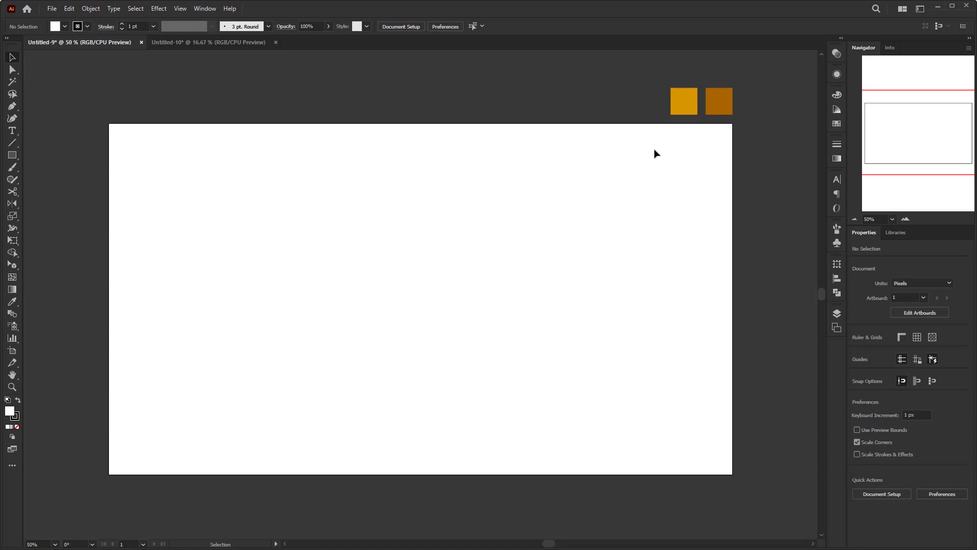
Draw a rectangle covering the whole 1920 x 1080 artboard
left_click(12, 155)
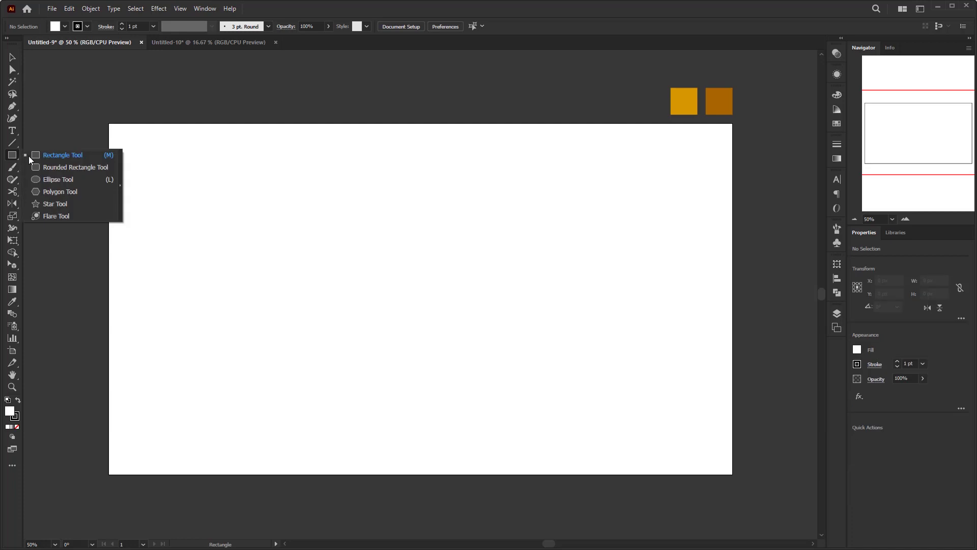
left_click(30, 155)
left_click_drag(111, 125, 733, 474)
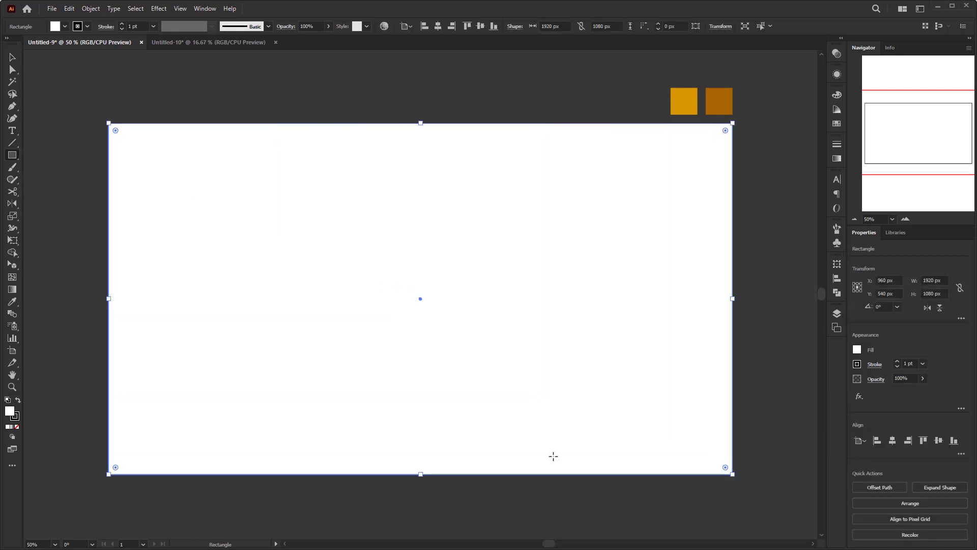
Fill the rectangle with a radial gradient, sampling yellow for the left stop and orange for the right
left_click(304, 14)
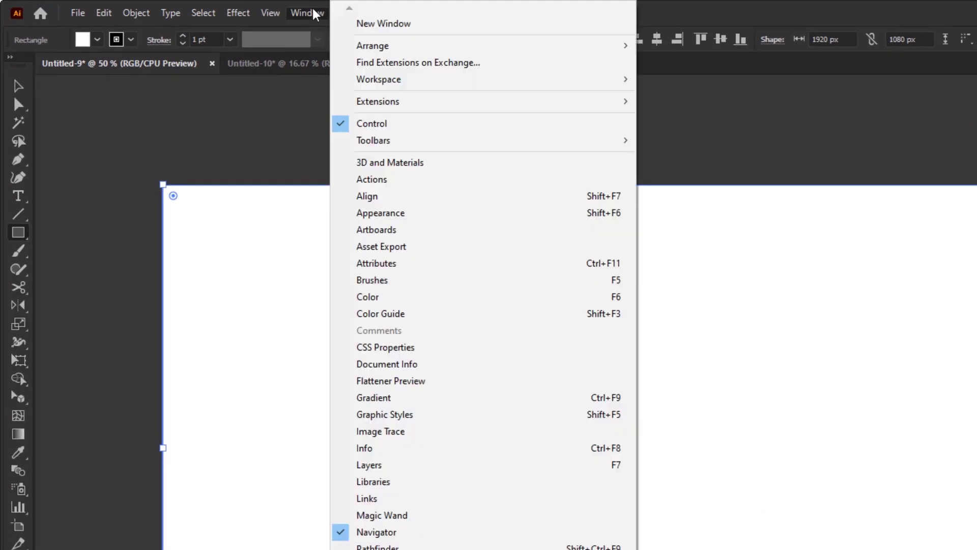
left_click(431, 398)
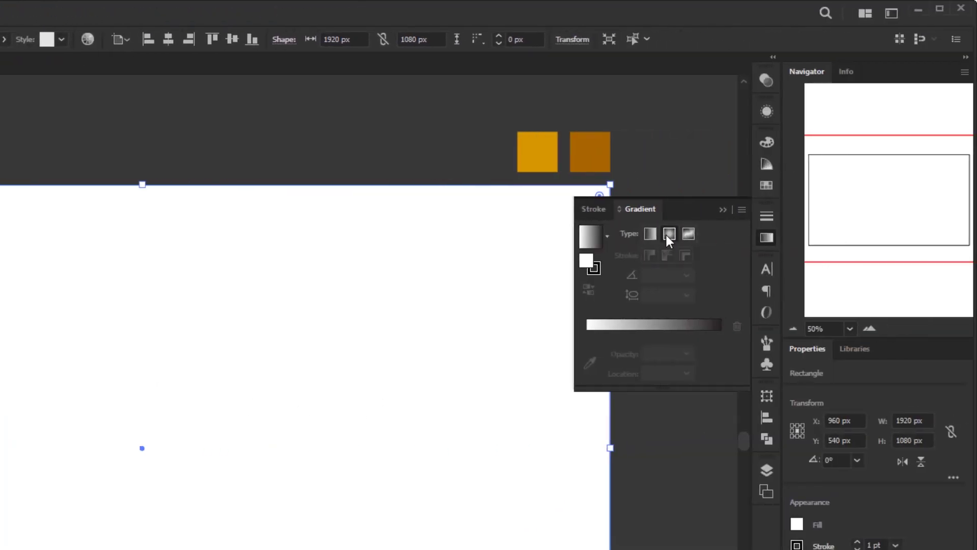
left_click(667, 235)
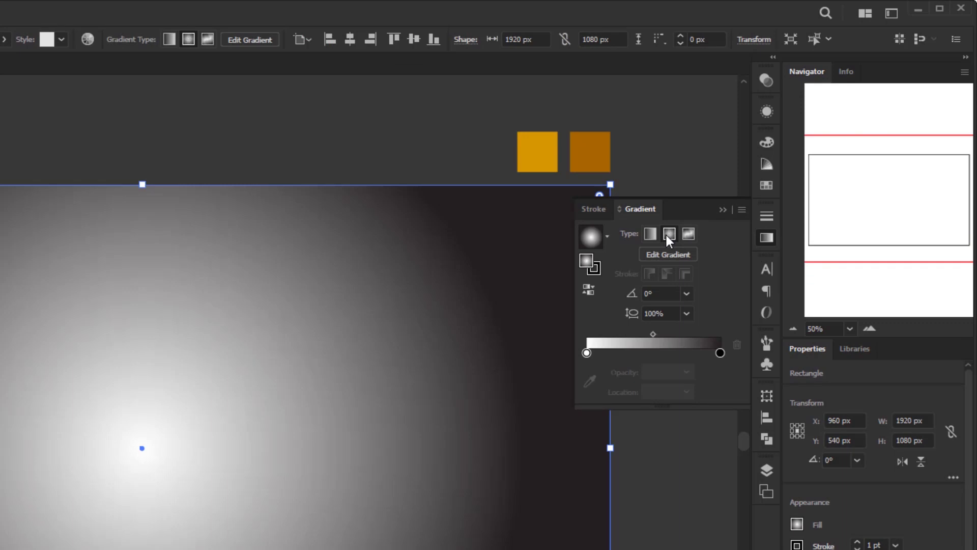
left_click(587, 354)
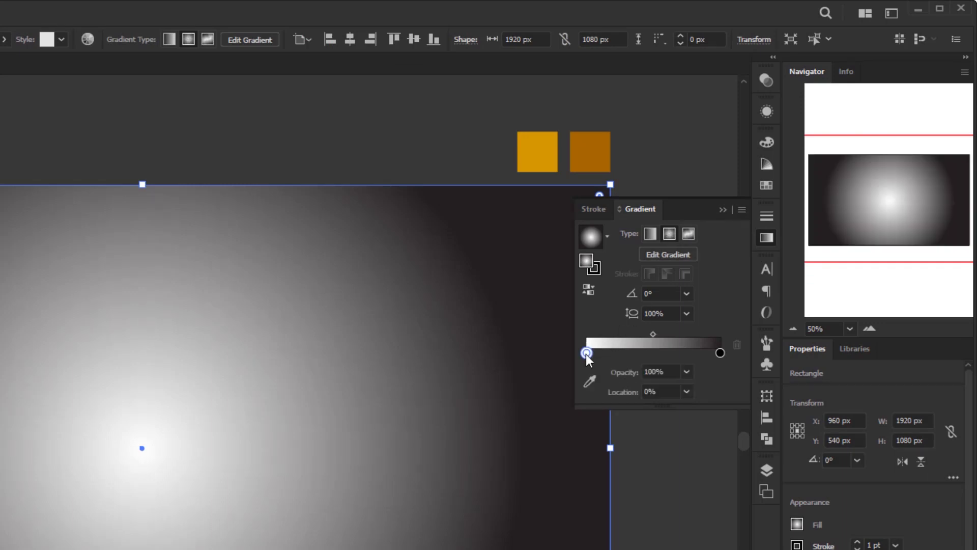
left_click(590, 381)
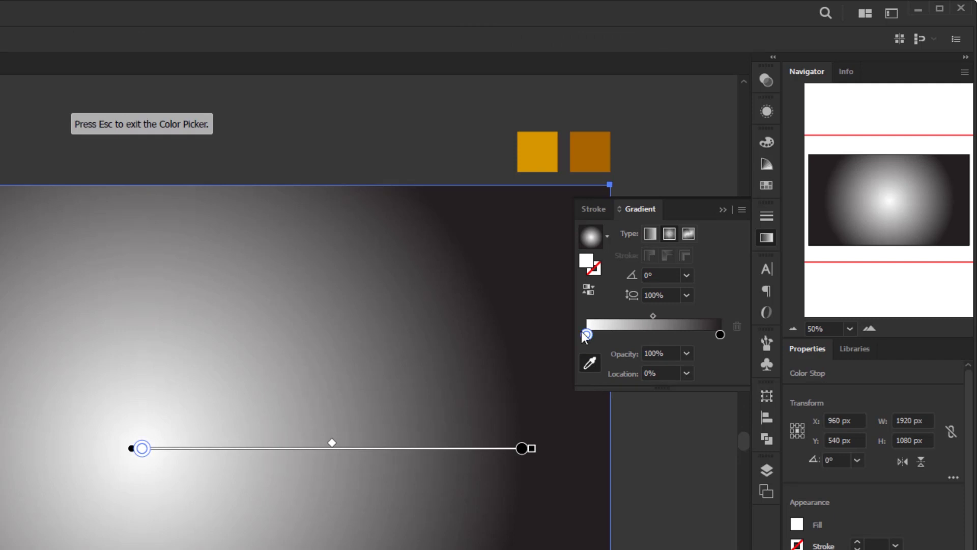
left_click(529, 143)
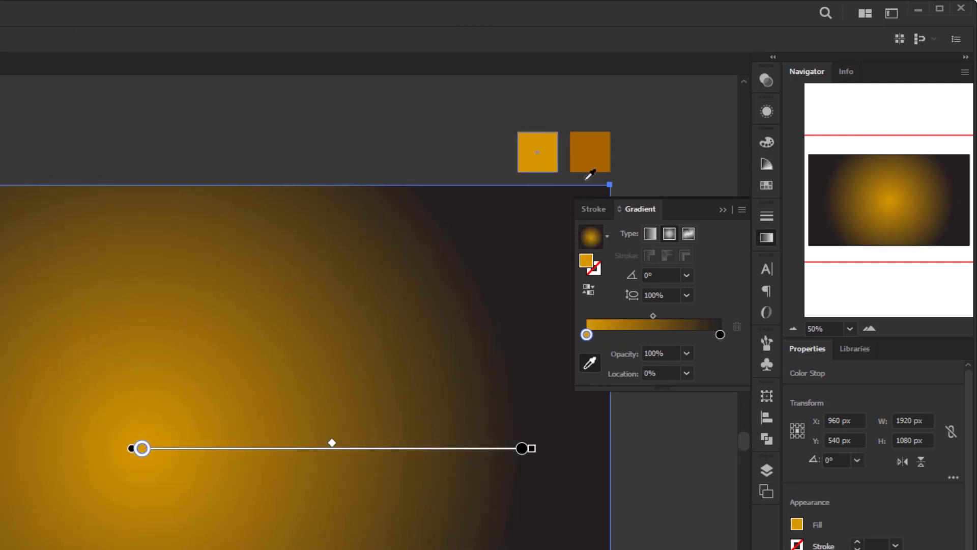
left_click(720, 336)
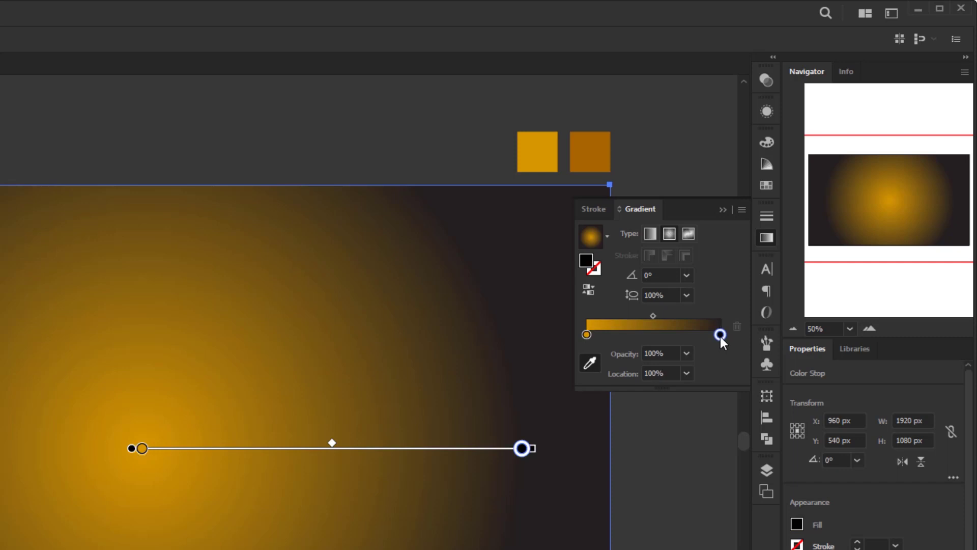
left_click(606, 169)
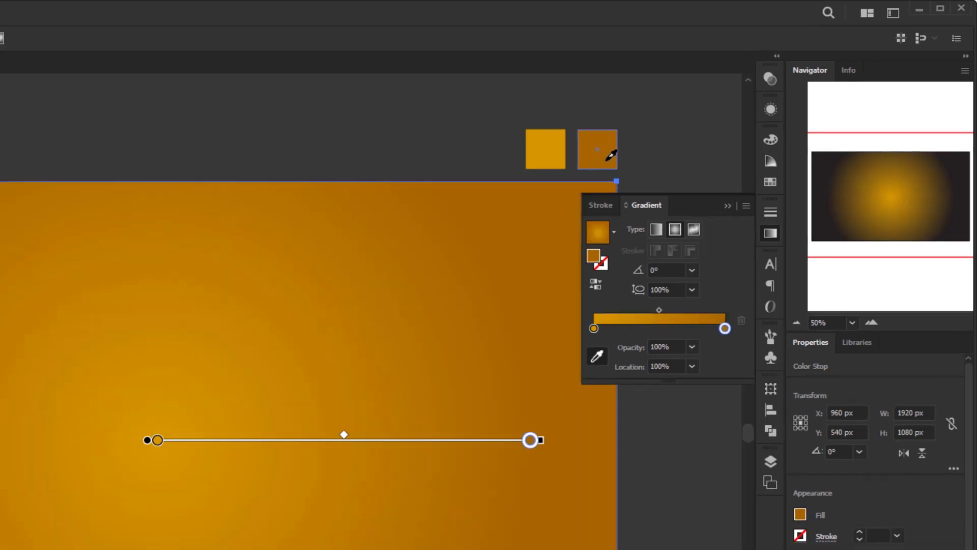
key("v")
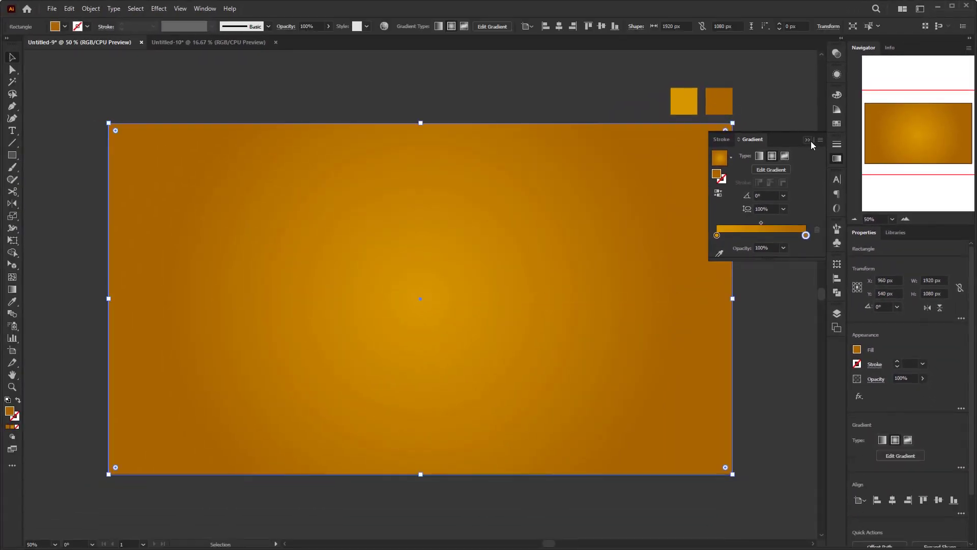
left_click(808, 140)
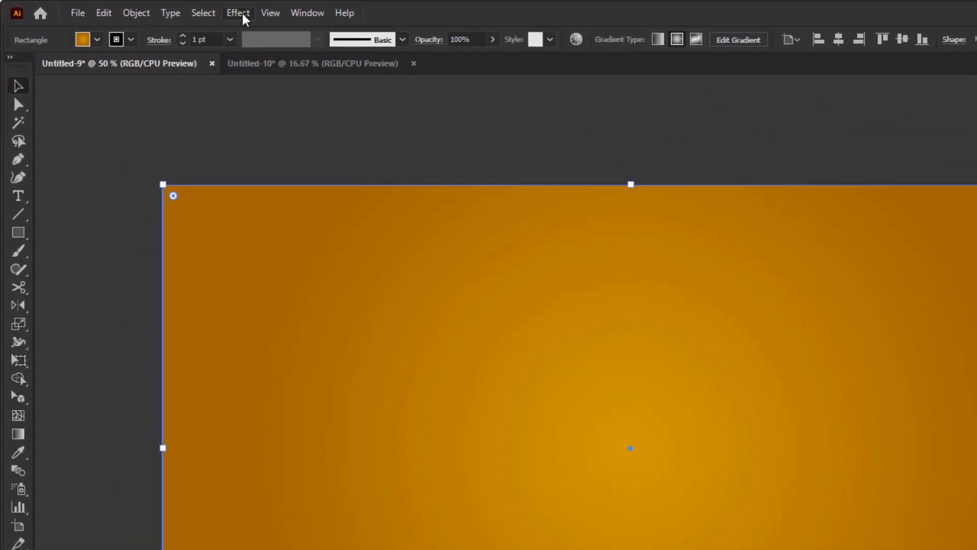
Apply Effect > Texture > Grain with Intensity 60, Contrast 80 and Soft grain type
left_click(159, 9)
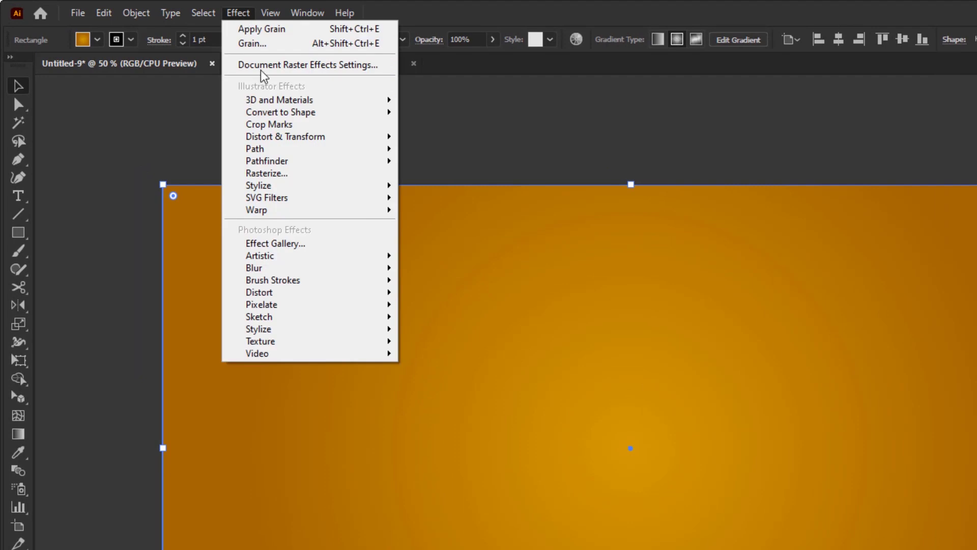
mouse_move(355, 342)
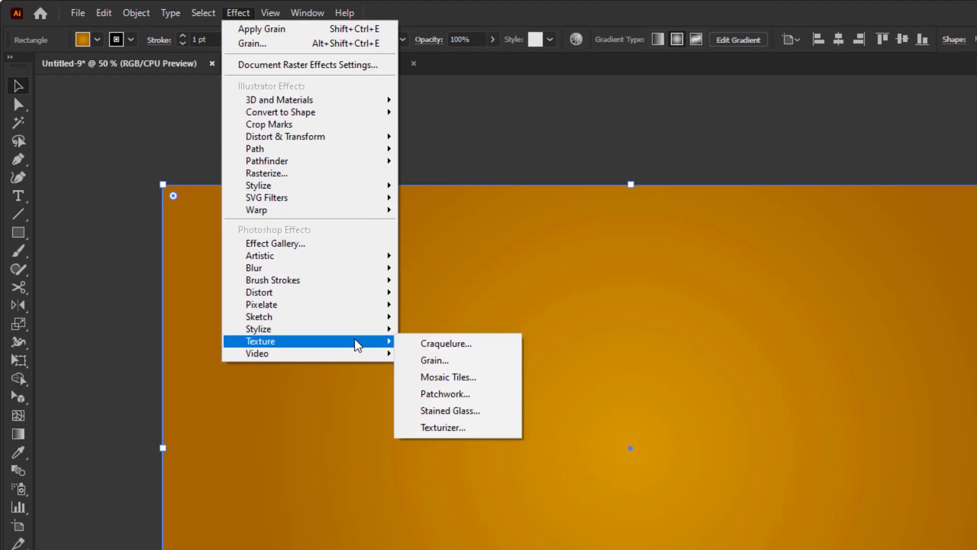
left_click(463, 359)
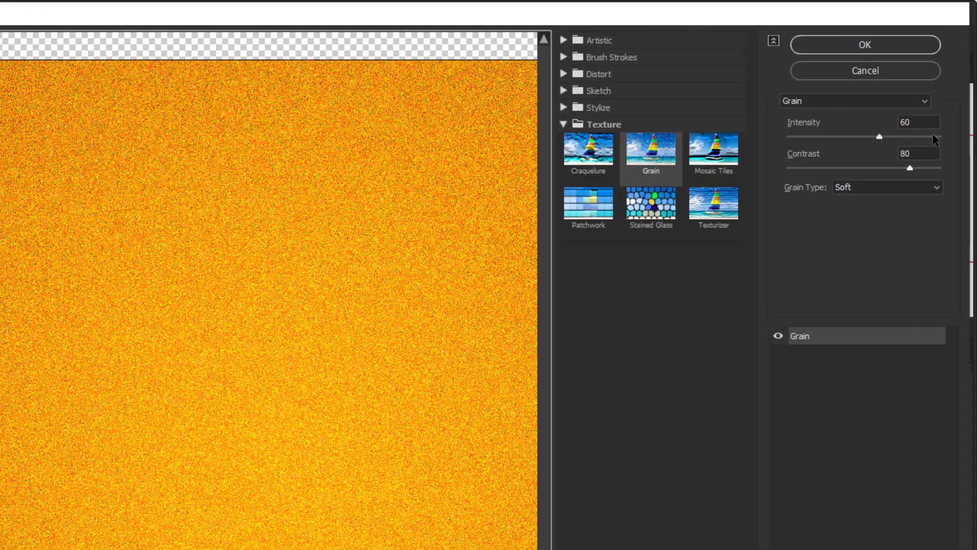
left_click(935, 122)
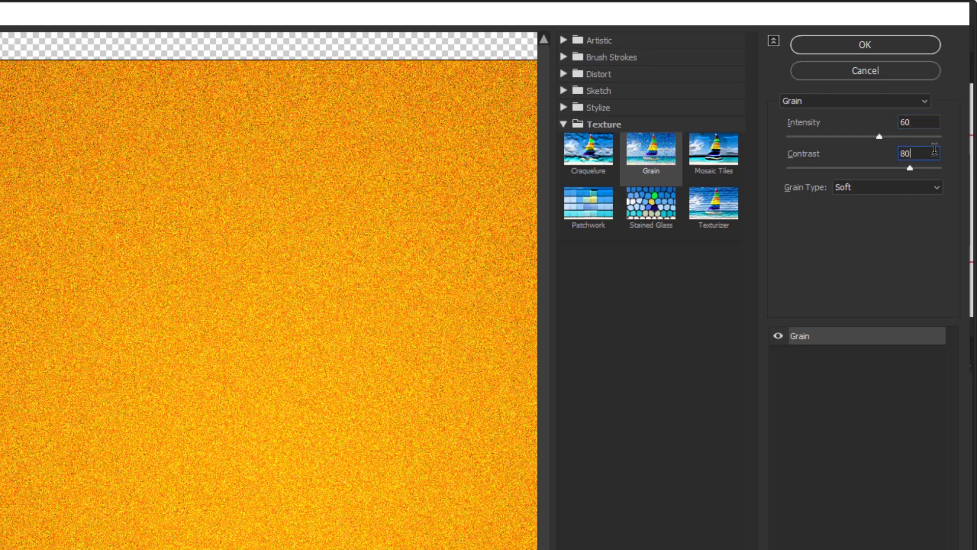
left_click(936, 188)
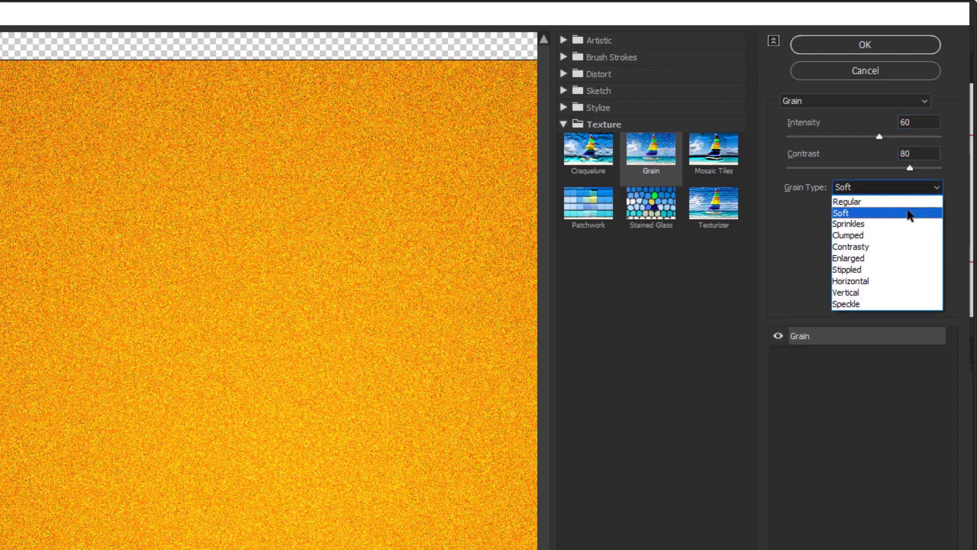
left_click(909, 217)
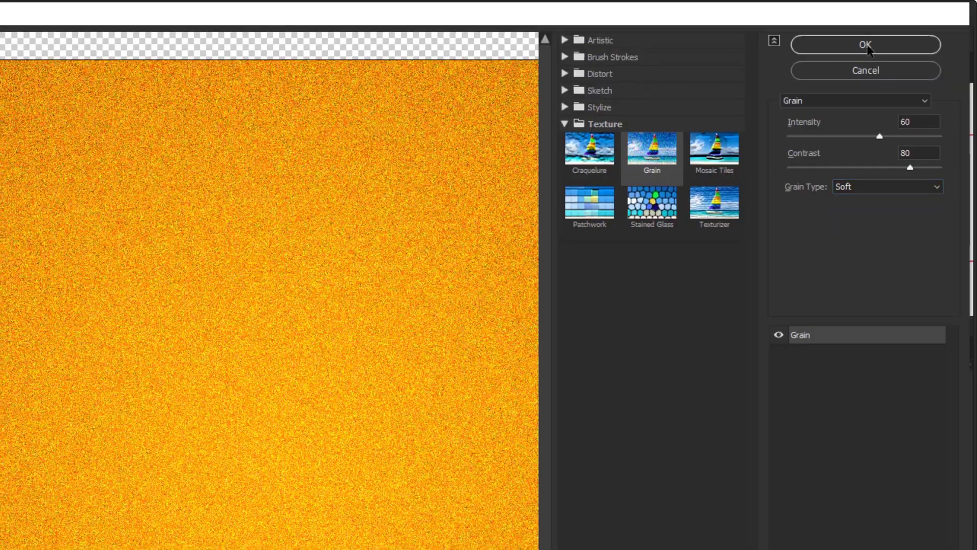
left_click(867, 45)
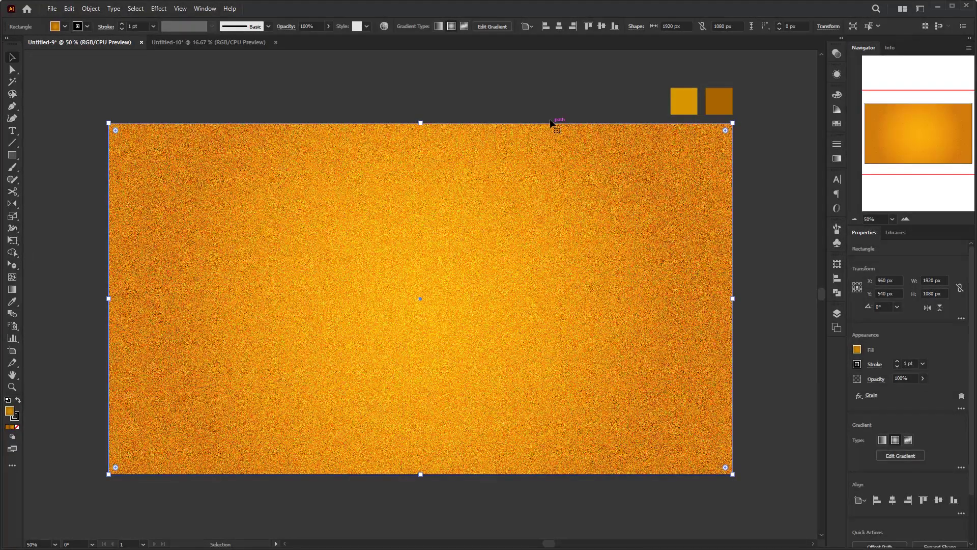
Deselect the gold rectangle and zoom out to see the whole grainy artboard
left_click(430, 120)
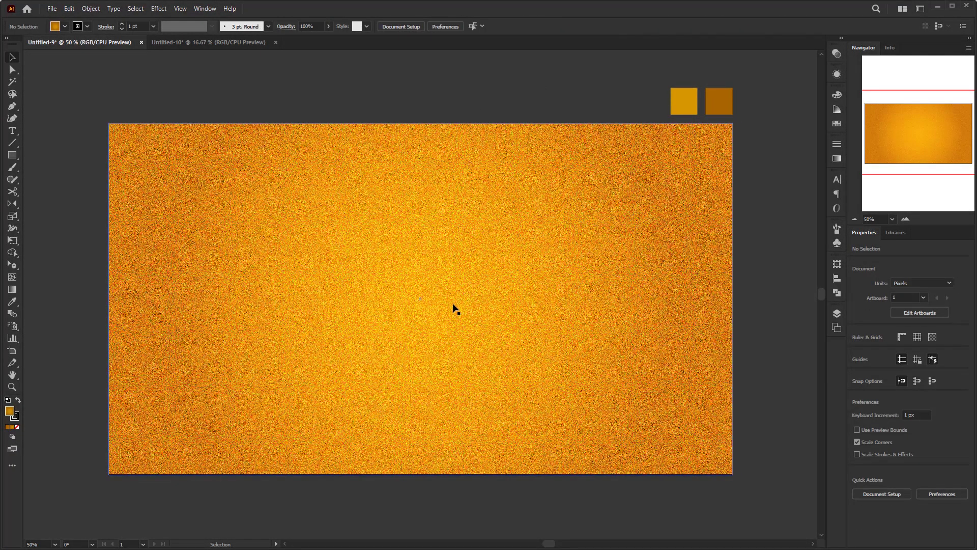
left_click_drag(455, 307, 425, 301)
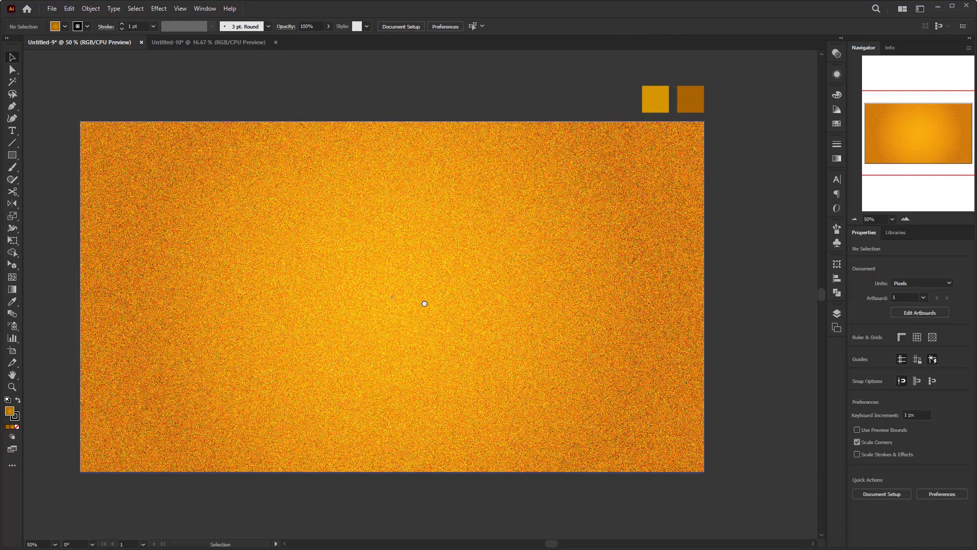
key("ctrl+minus")
key("ctrl+minus")
left_click_drag(425, 304, 403, 301)
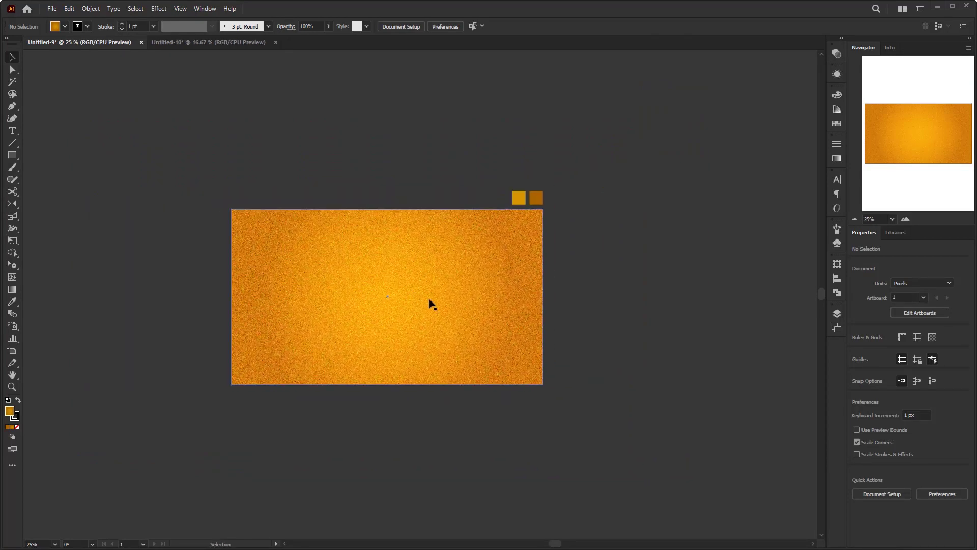
scroll(458, 298, "left", 1)
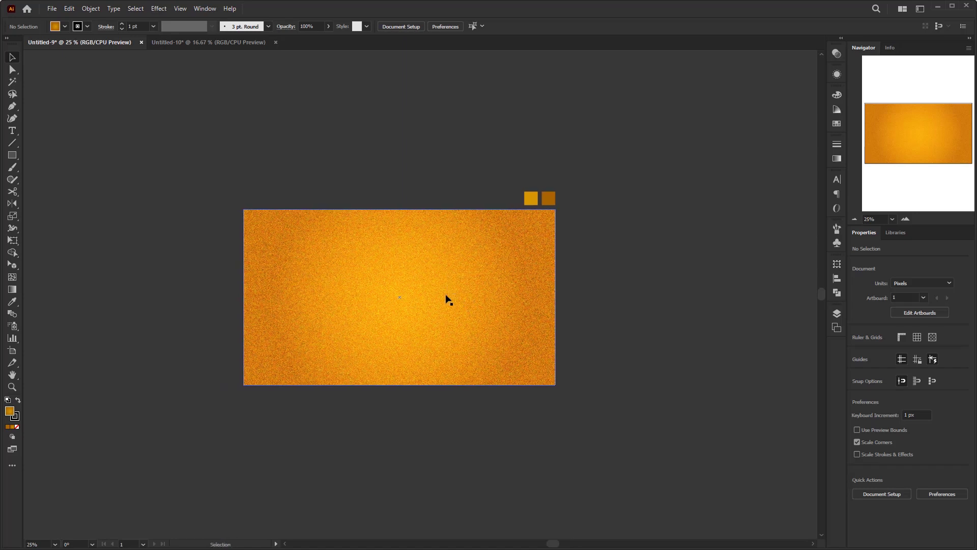
scroll(472, 306, "left", 1)
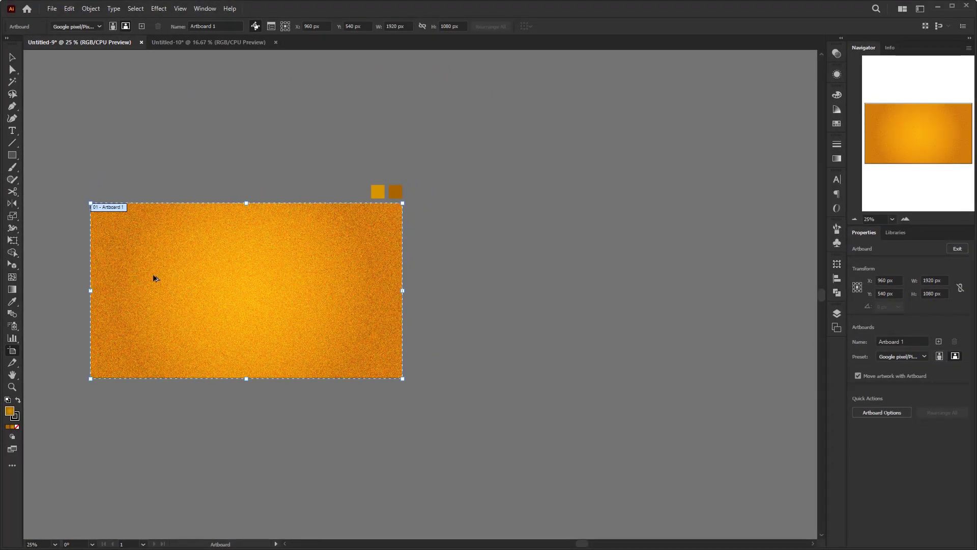
Alt-drag a copy of Artboard 1 to the right and select its gold rectangle
left_click_drag(155, 278, 463, 274)
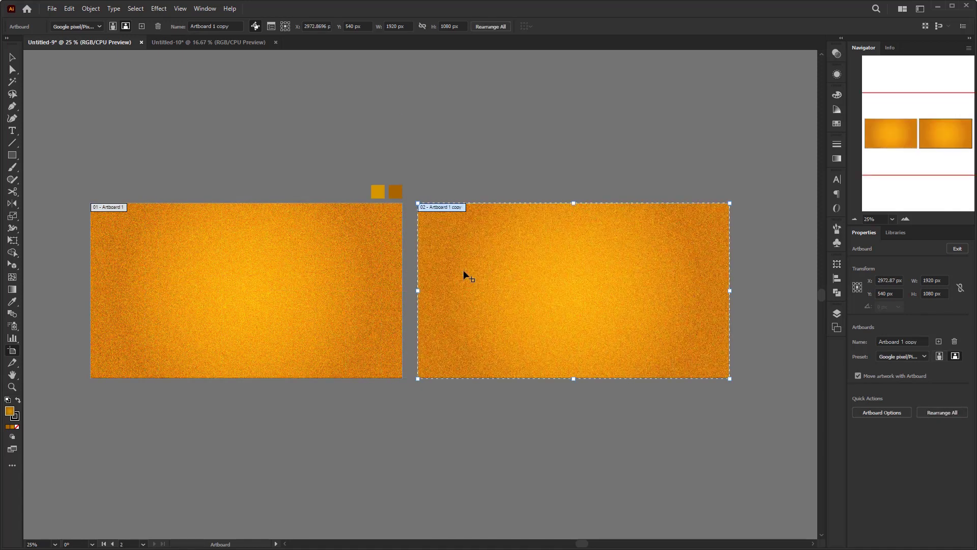
left_click(13, 59)
left_click_drag(640, 307, 501, 311)
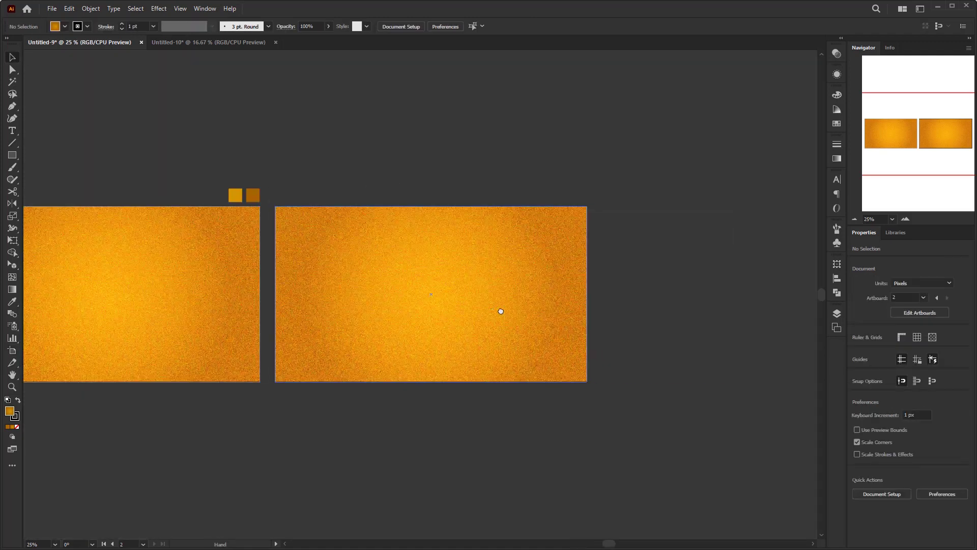
left_click(499, 311)
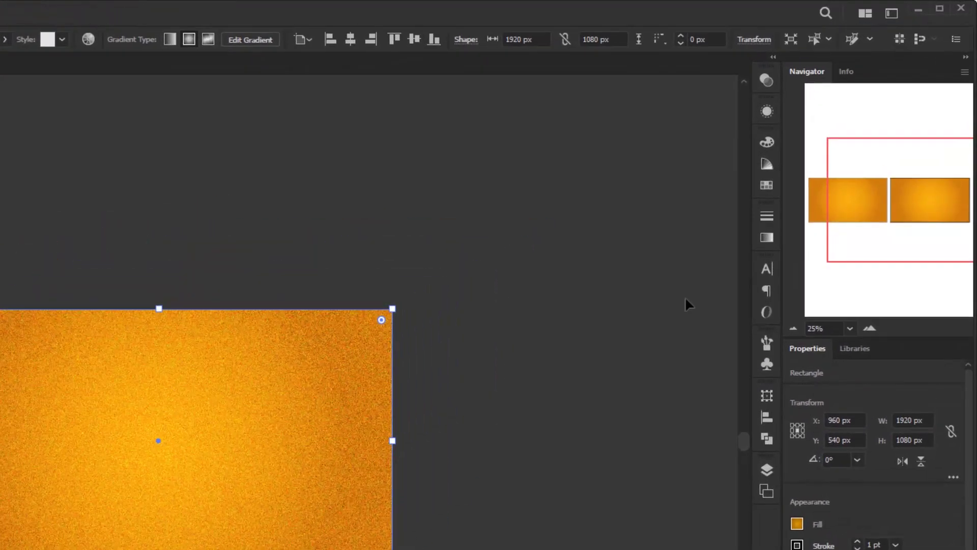
Switch the copy to a 45° linear gradient and add a colour stop at 20% location
left_click(836, 160)
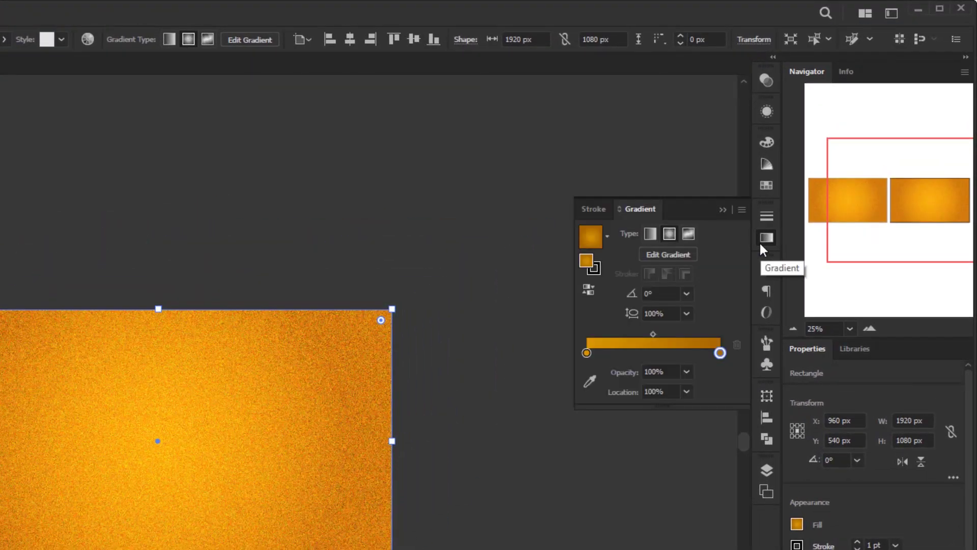
left_click(650, 233)
left_click(686, 294)
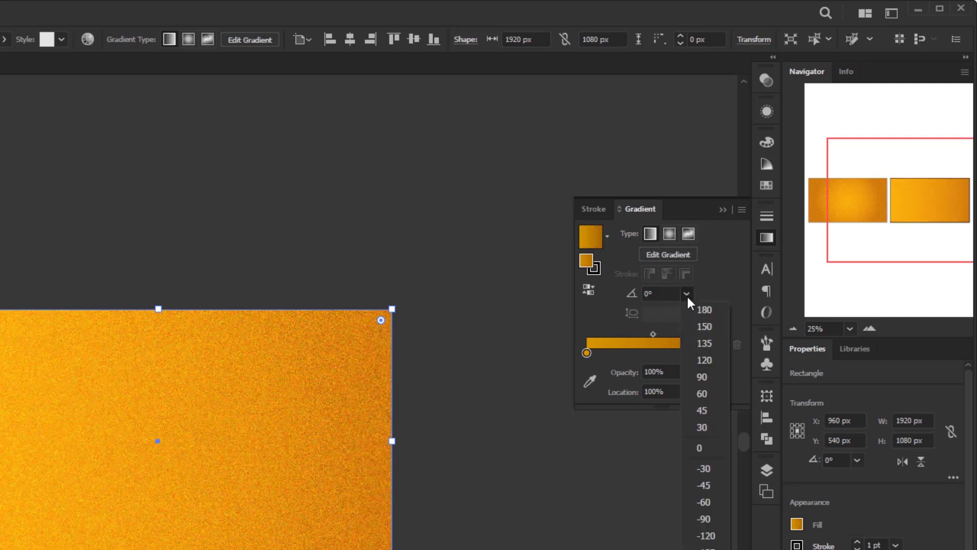
left_click(702, 410)
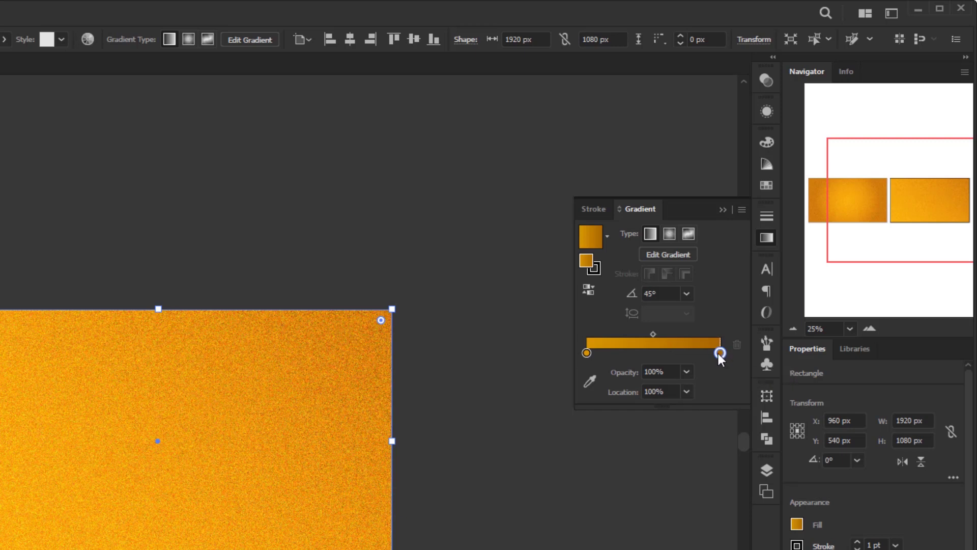
left_click_drag(720, 354, 636, 356)
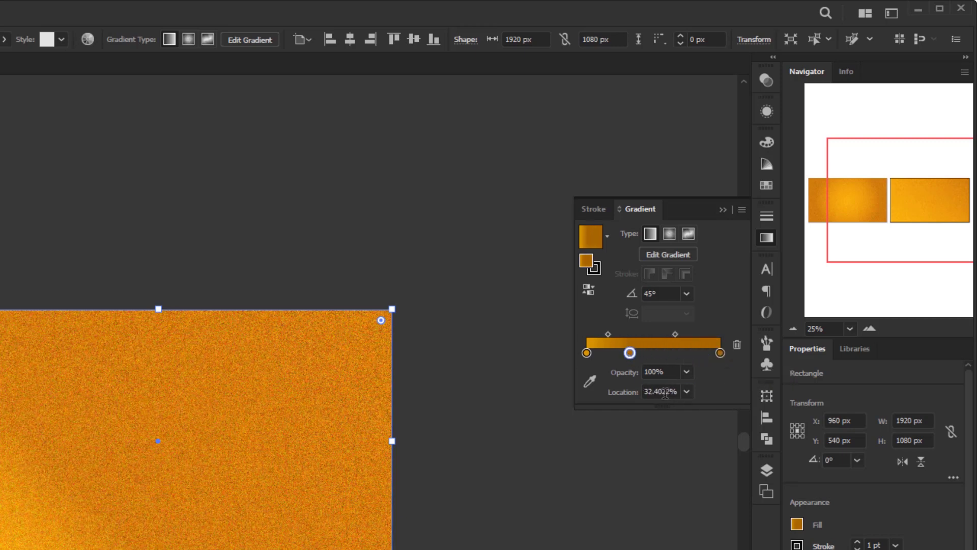
left_click(656, 392)
type("20")
key("Return")
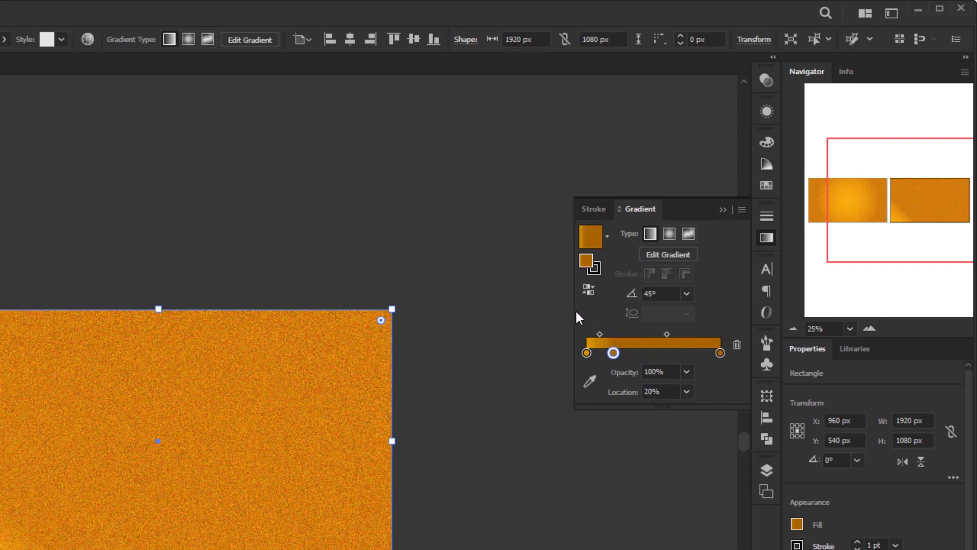
Widen the Gradient panel and add colour stops at 22% and 40%
left_click_drag(575, 319, 121, 328)
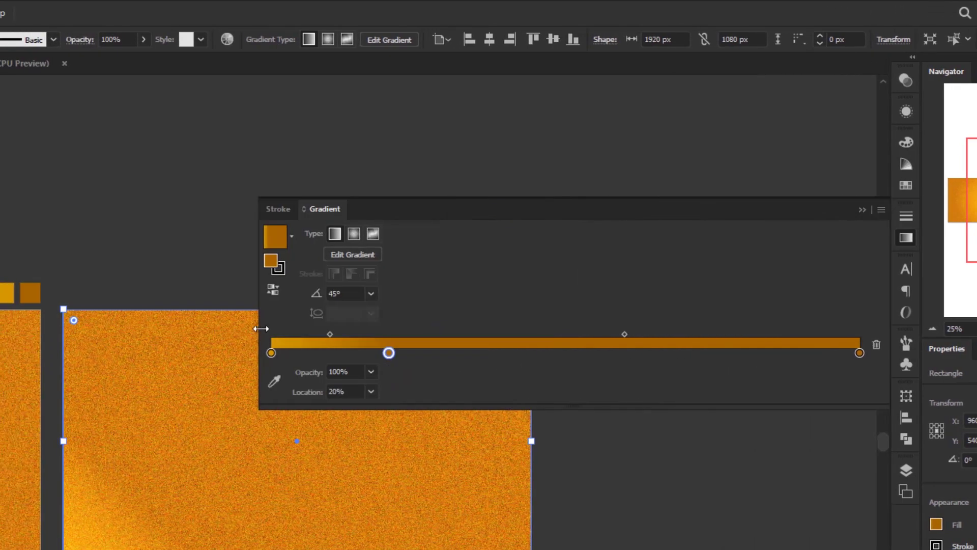
left_click_drag(261, 328, 222, 313)
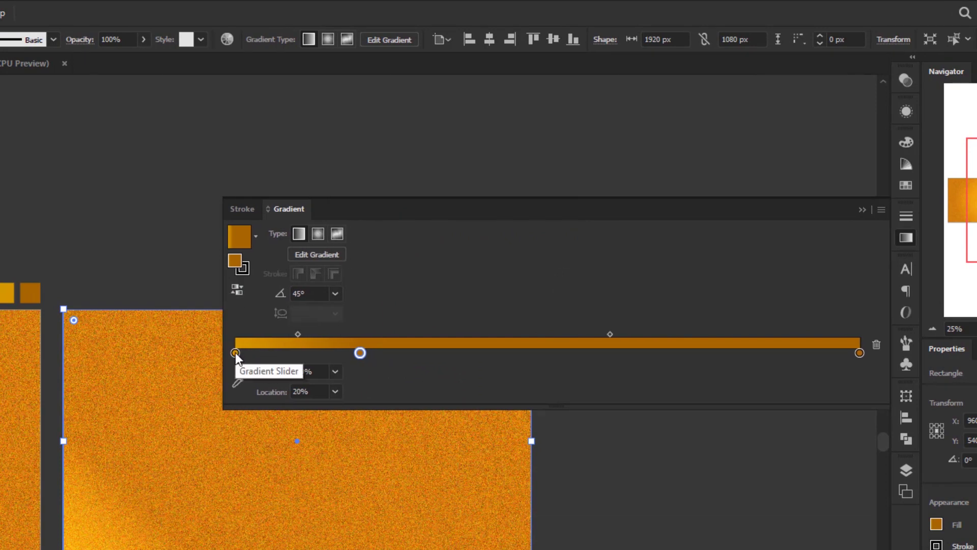
left_click_drag(235, 352, 380, 354)
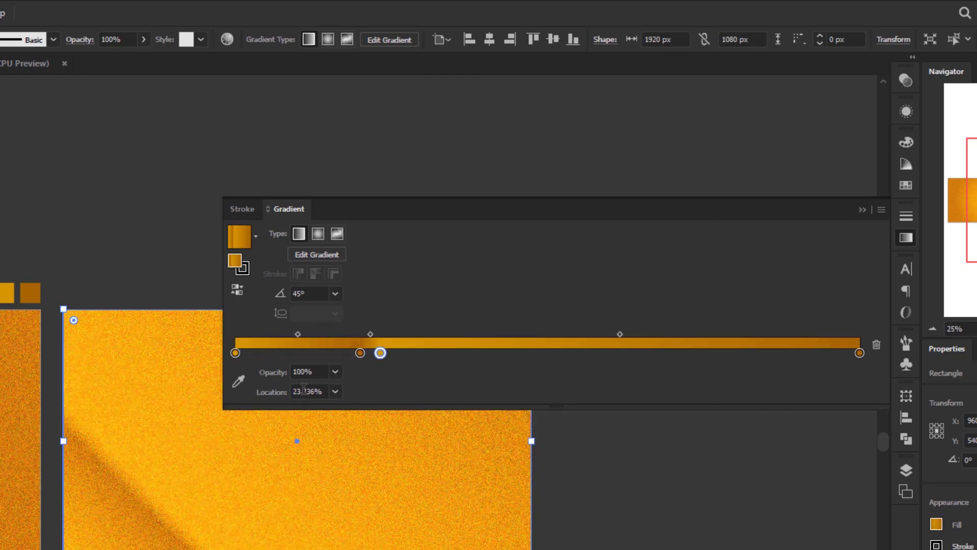
left_click(304, 389)
type("22")
key("Return")
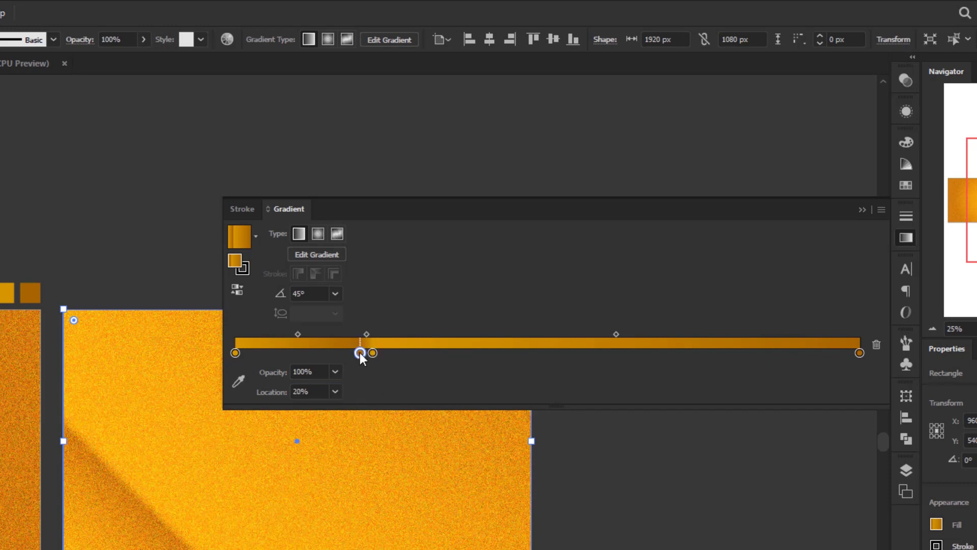
left_click_drag(359, 353, 487, 356)
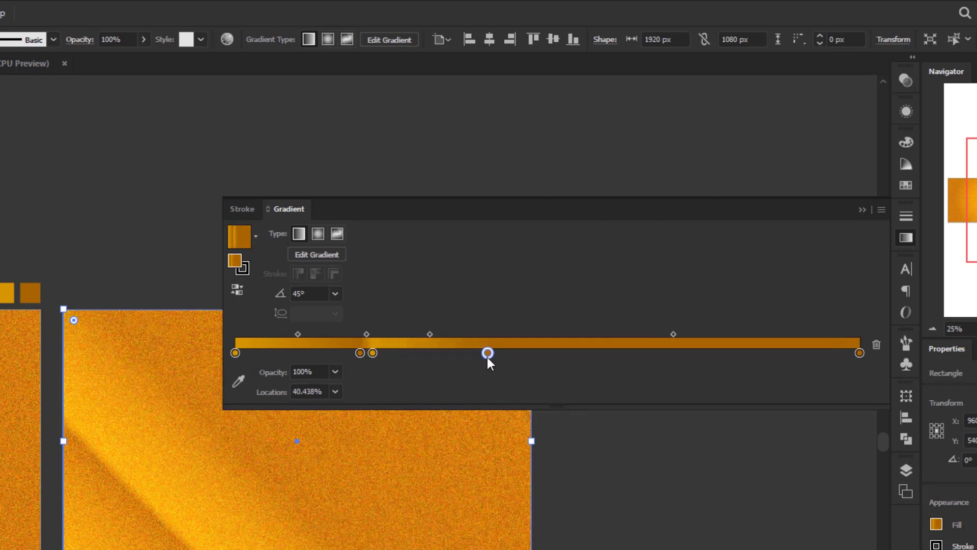
double_click(306, 391)
type("40")
Add further gradient stops at 42%, 60% and 62%
left_click_drag(373, 353, 500, 358)
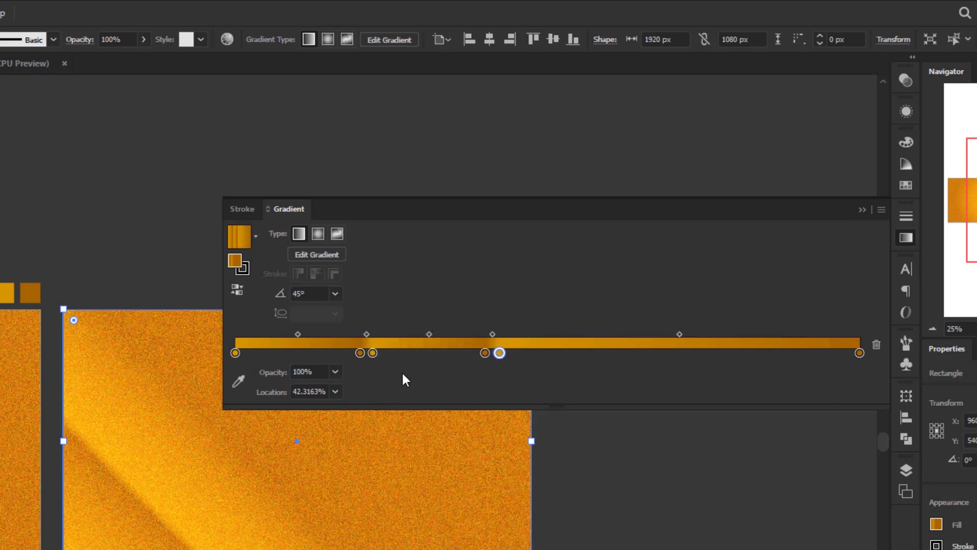
double_click(301, 391)
type("42")
key("Return")
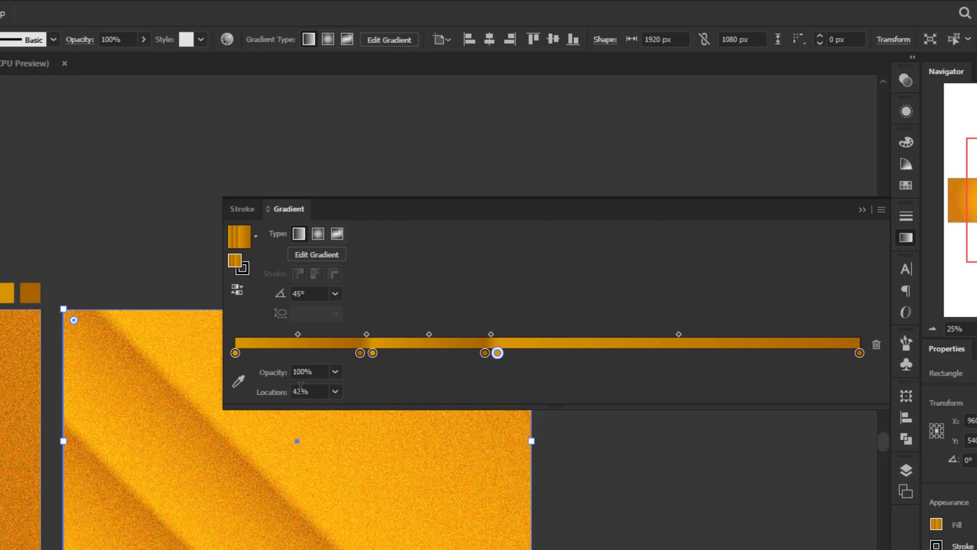
left_click_drag(488, 354, 590, 358)
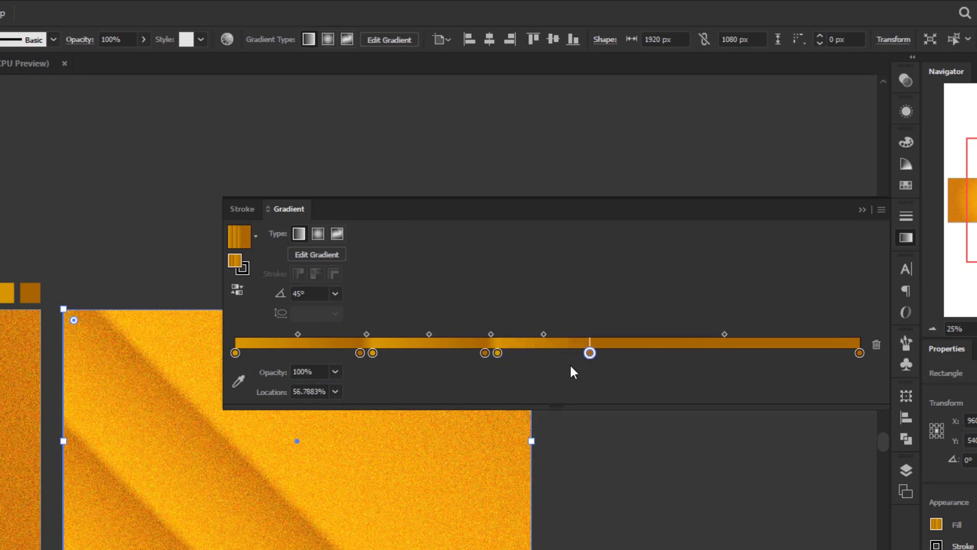
left_click(309, 392)
type("60")
key("Return")
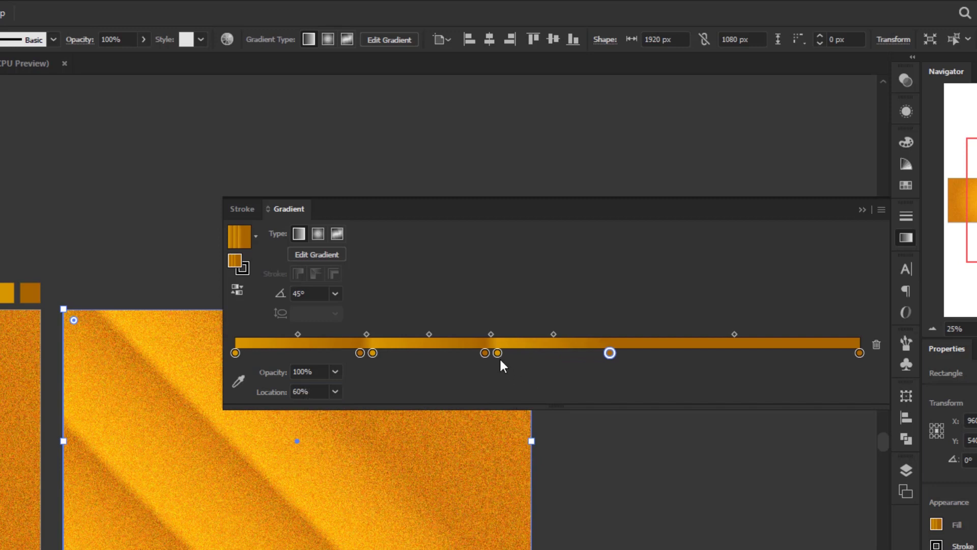
left_click_drag(518, 355, 626, 354)
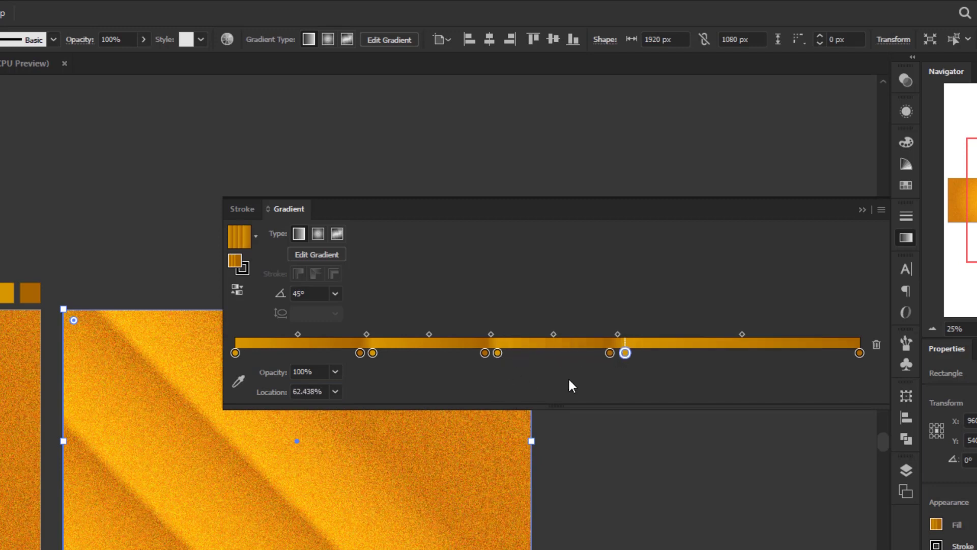
left_click(306, 392)
type("62")
key("Return")
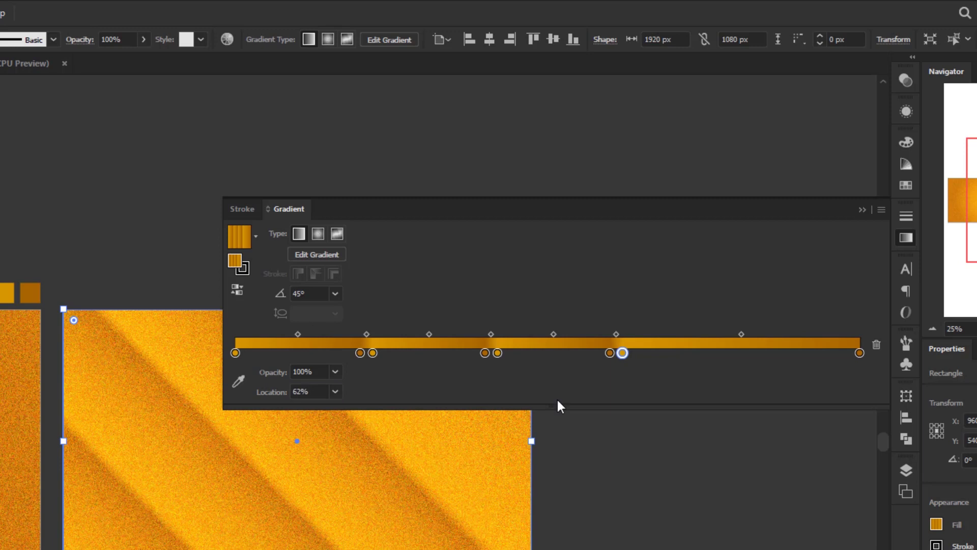
Add final stops at 80% and 81%, then narrow the Gradient panel
left_click(714, 353)
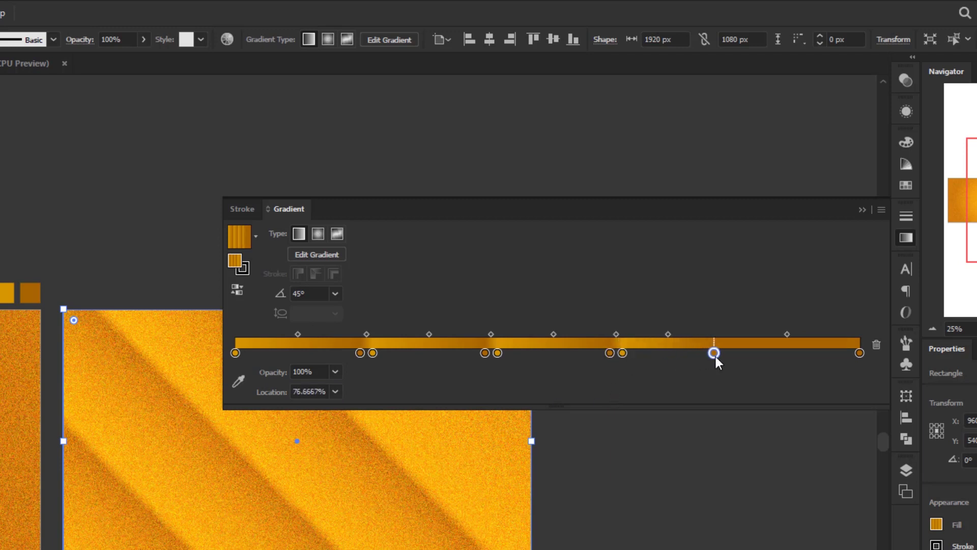
left_click(291, 392)
type("80")
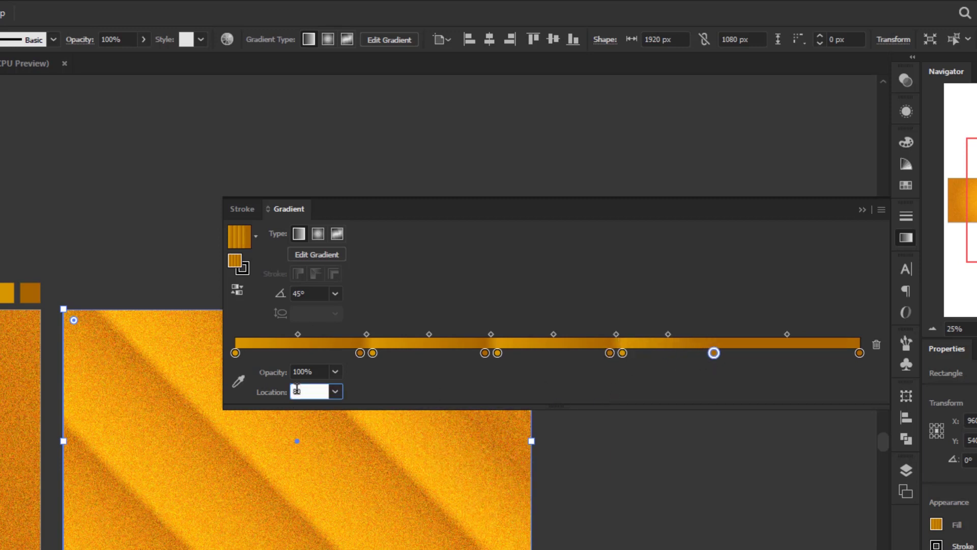
key("Return")
left_click_drag(694, 353, 746, 361)
left_click(298, 392)
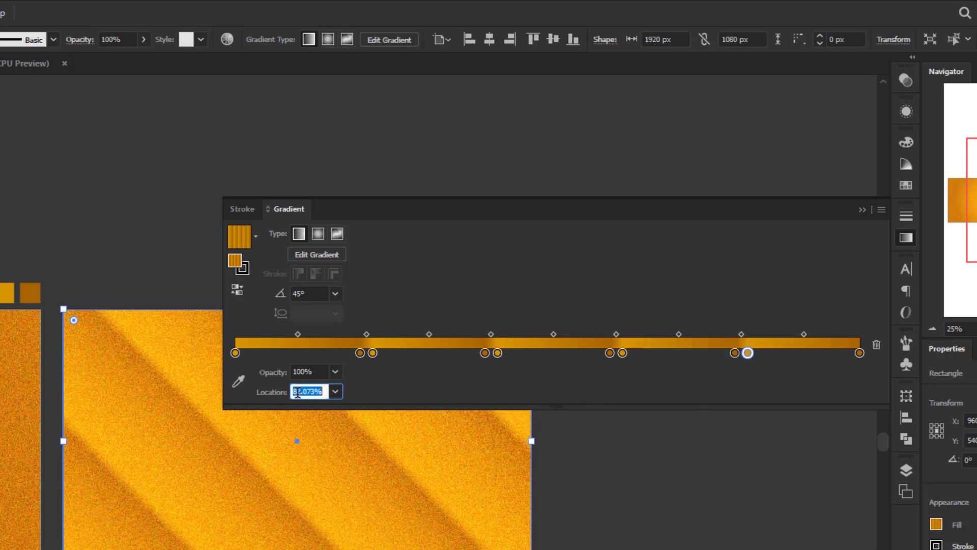
type("81")
key("Return")
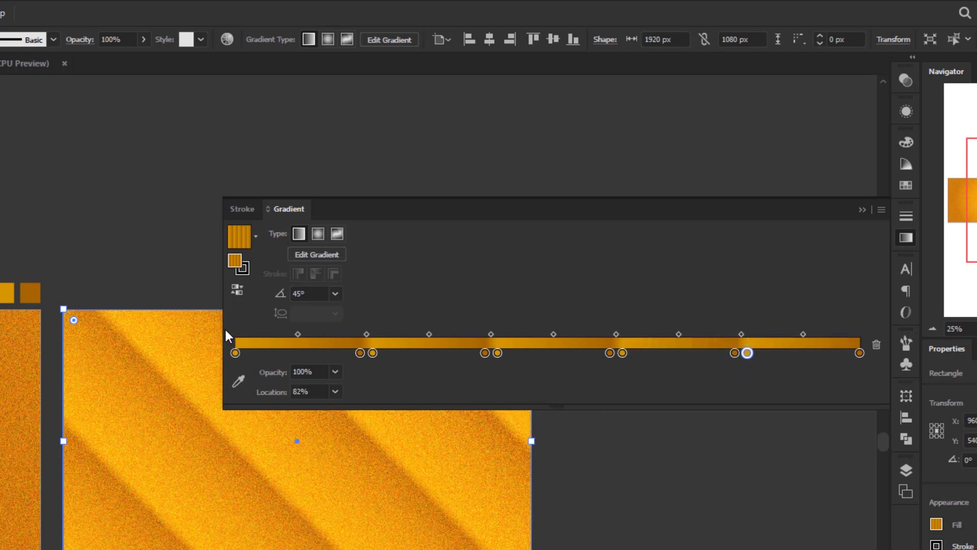
left_click_drag(224, 328, 713, 315)
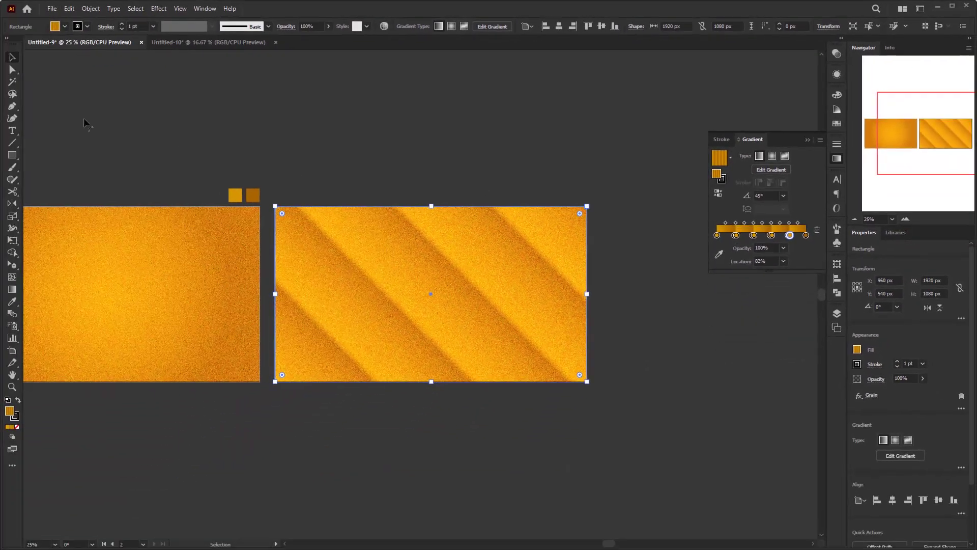
Deselect, zoom out, and Alt-drag the striped artboard right to create Artboard 1 copy 2
key("ctrl+shift+a")
key("ctrl+Tab")
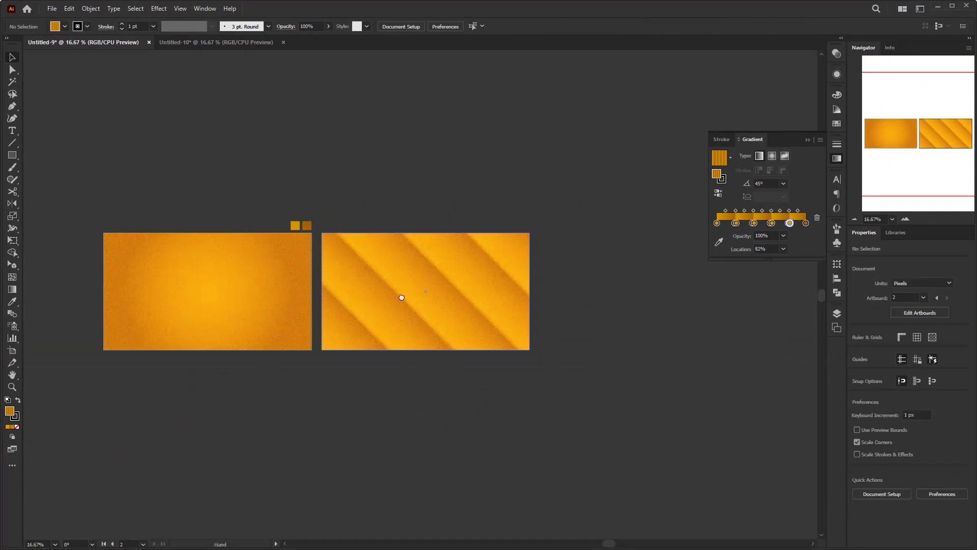
scroll(401, 297, "right", 3)
left_click(12, 351)
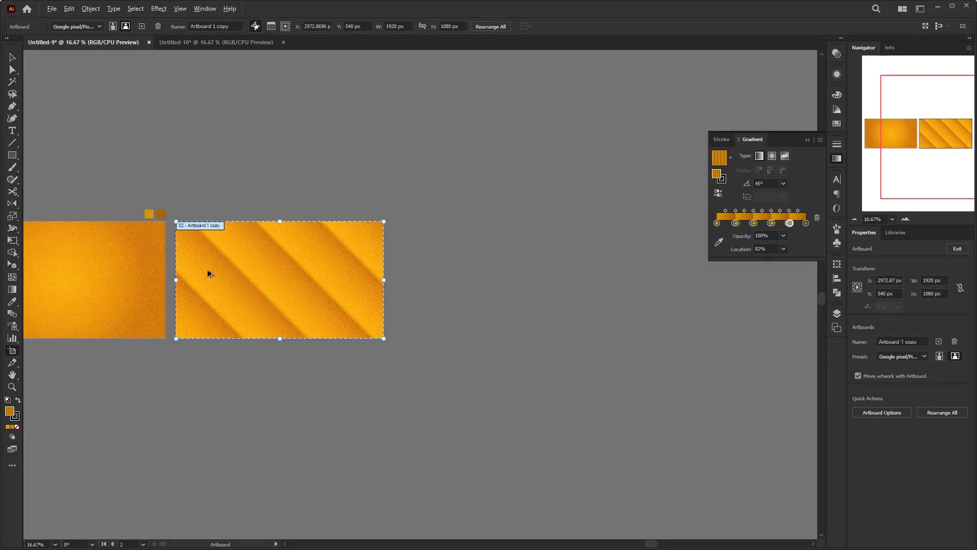
left_click_drag(210, 274, 460, 289)
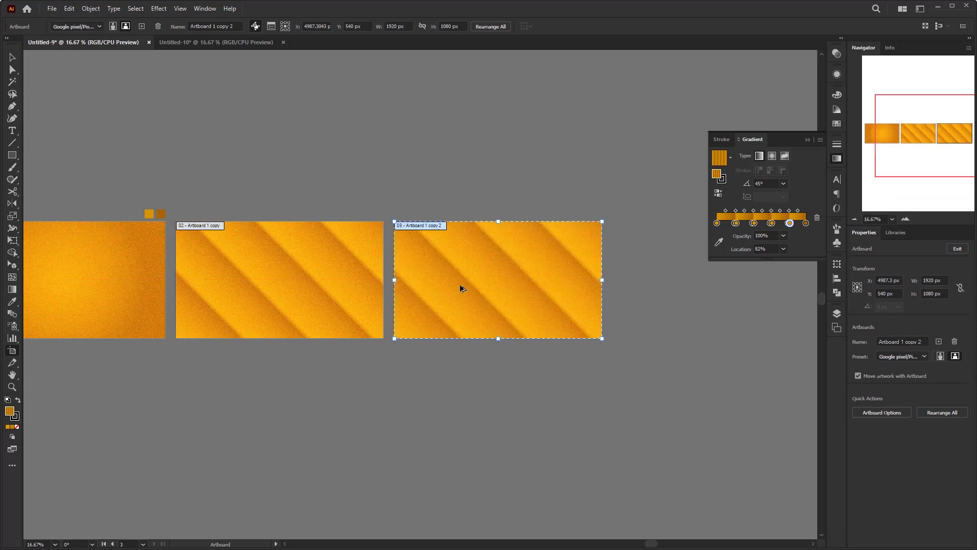
key("Escape")
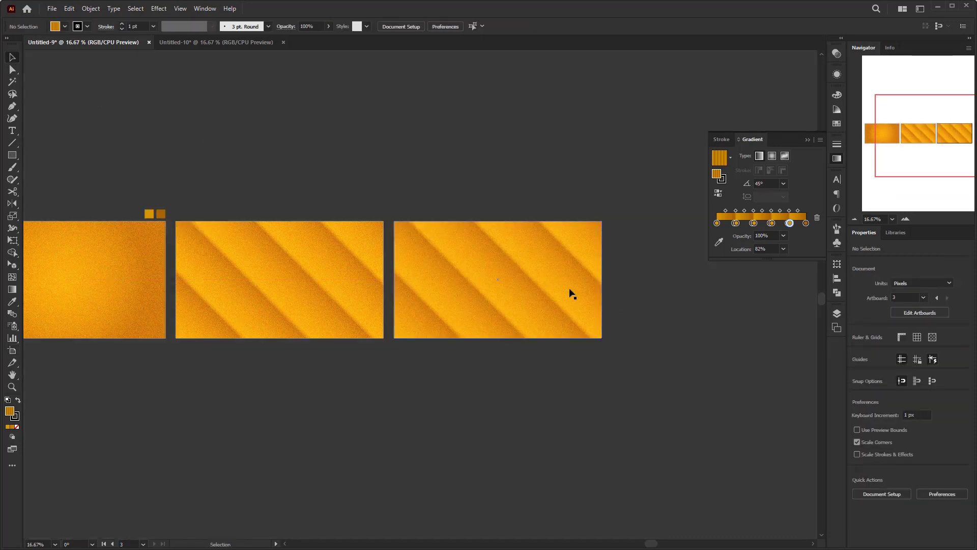
Give the third rectangle a radial gradient and stretch its rings outward with the Gradient tool
left_click(573, 294)
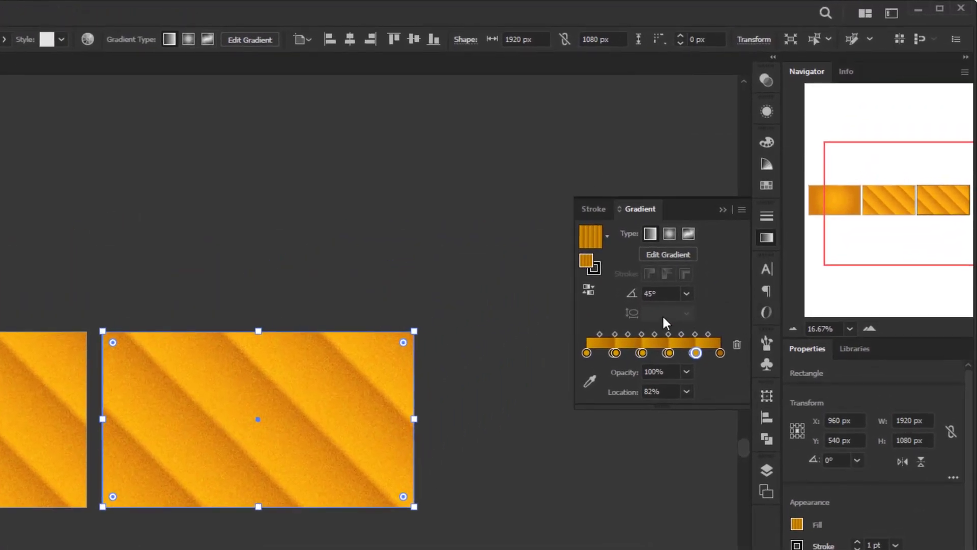
left_click(670, 234)
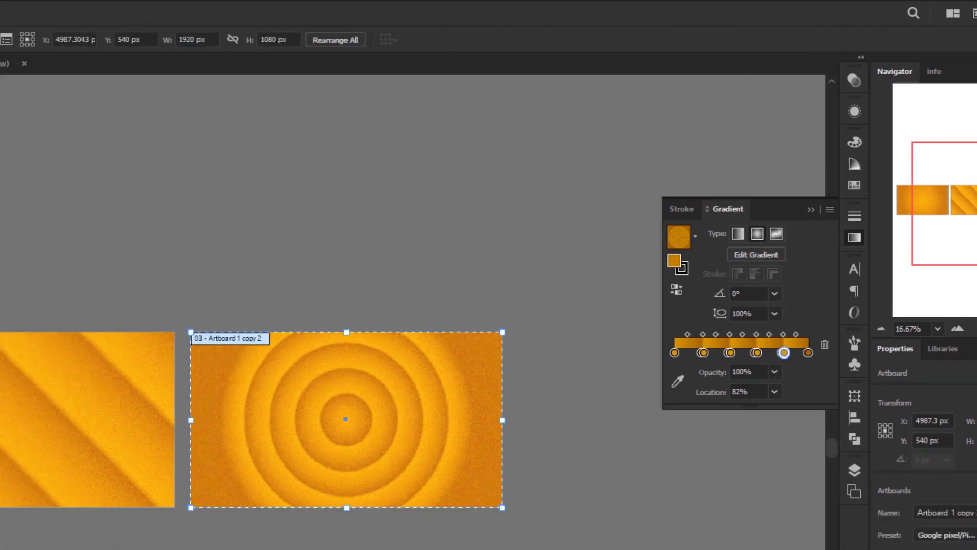
key("Tab")
key("g")
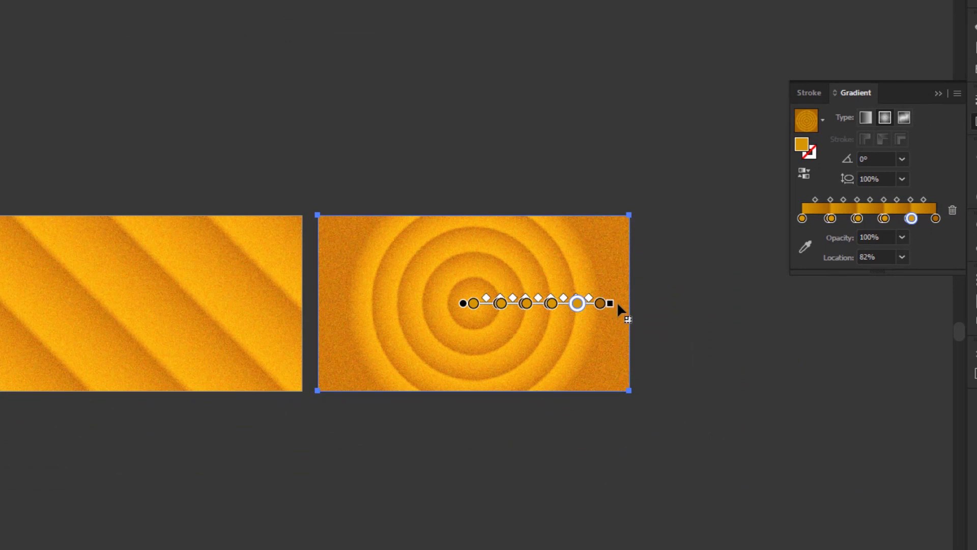
left_click_drag(617, 305, 671, 305)
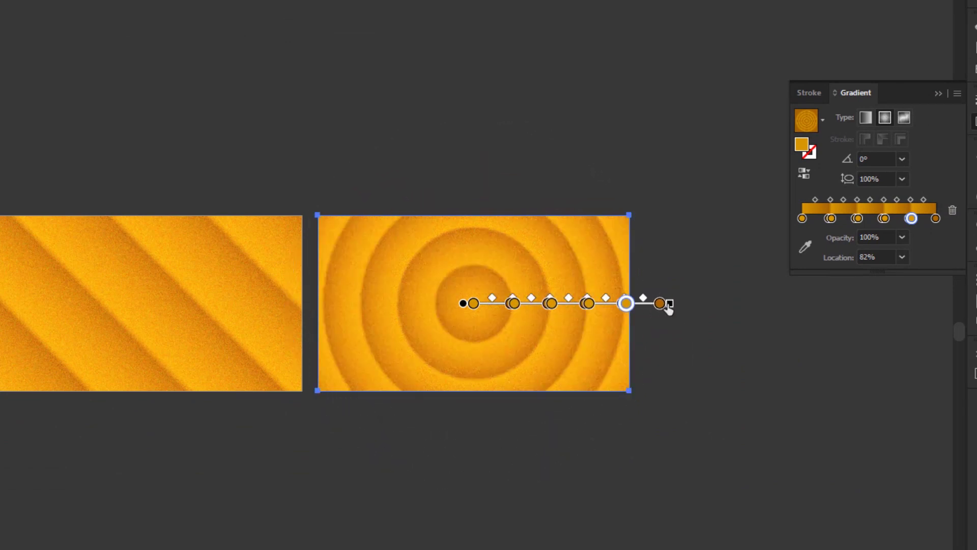
key("v")
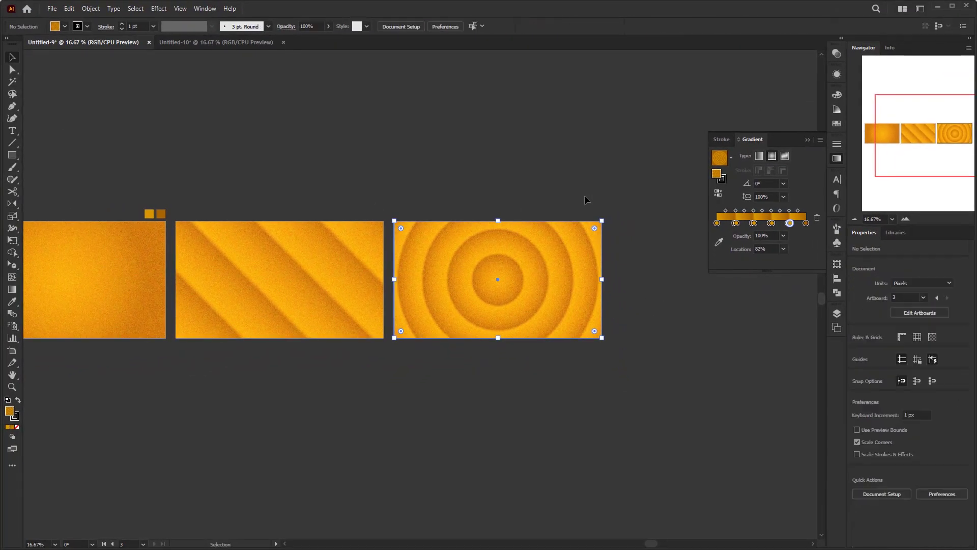
left_click(589, 194)
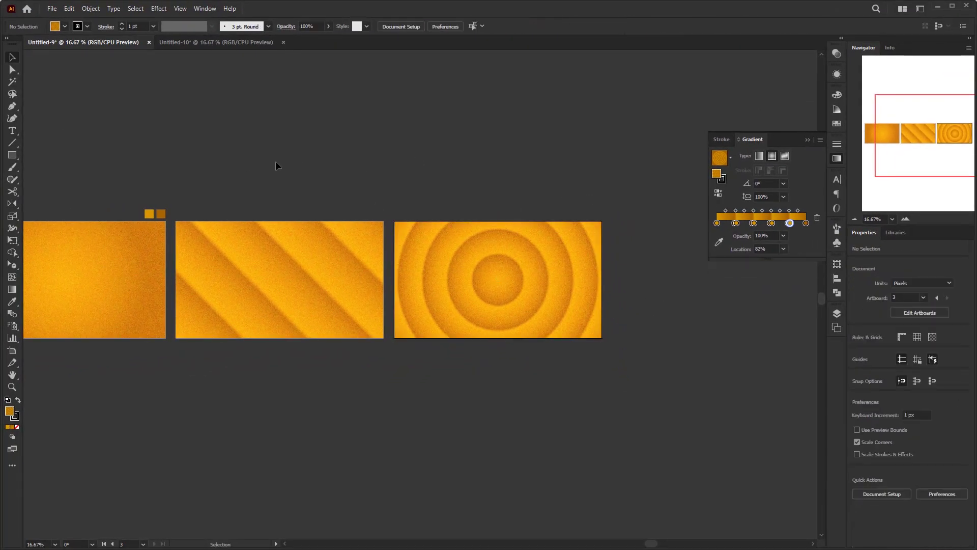
left_click(807, 141)
left_click_drag(284, 160, 370, 179)
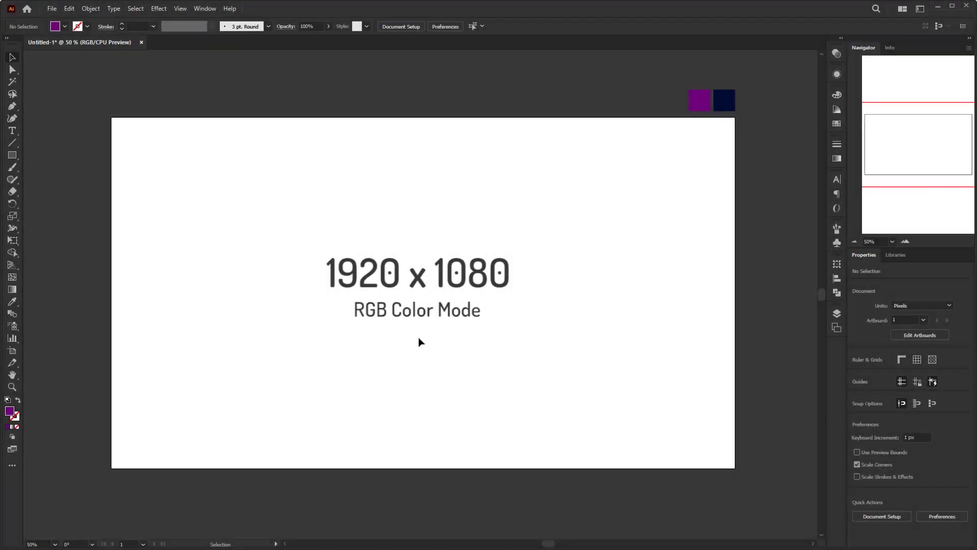
Draw a rectangle covering the whole Untitled-1 artboard
left_click(16, 157)
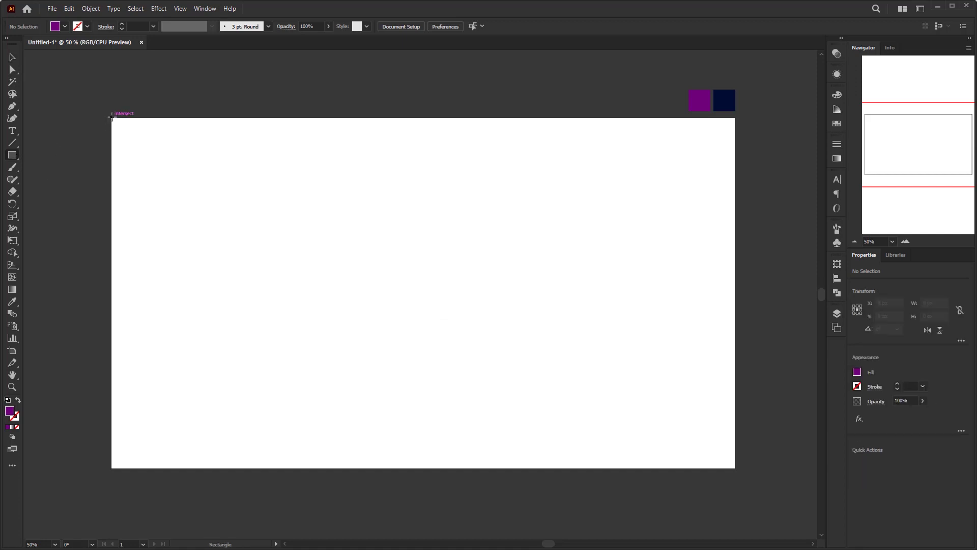
mouse_move(112, 118)
left_mouse_down()
mouse_move(306, 247)
mouse_move(790, 487)
mouse_move(755, 466)
mouse_move(735, 468)
left_mouse_up()
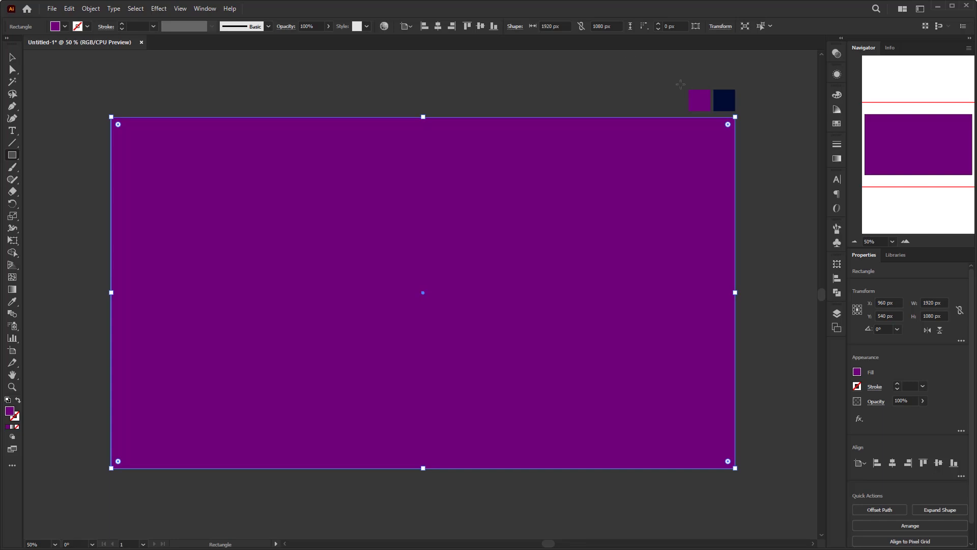
key("v")
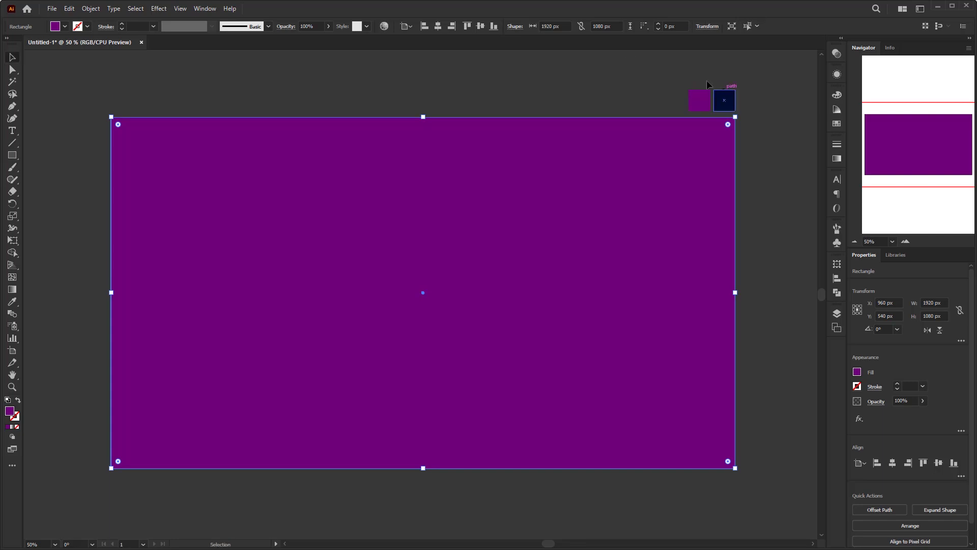
Fill it with a radial gradient, purple centre to navy edges, stretched beyond the artboard
left_click(836, 160)
left_click(772, 156)
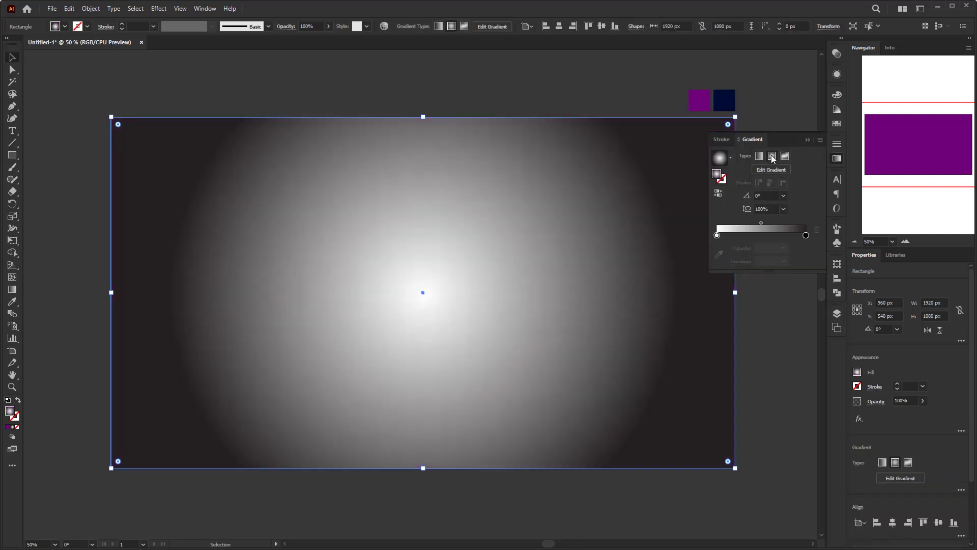
left_click(717, 235)
left_click(719, 255)
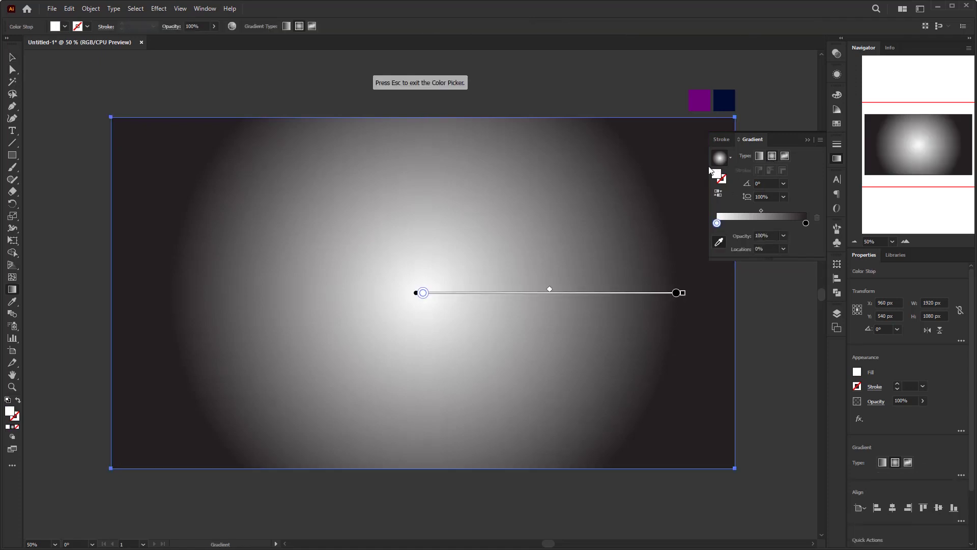
left_click(701, 99)
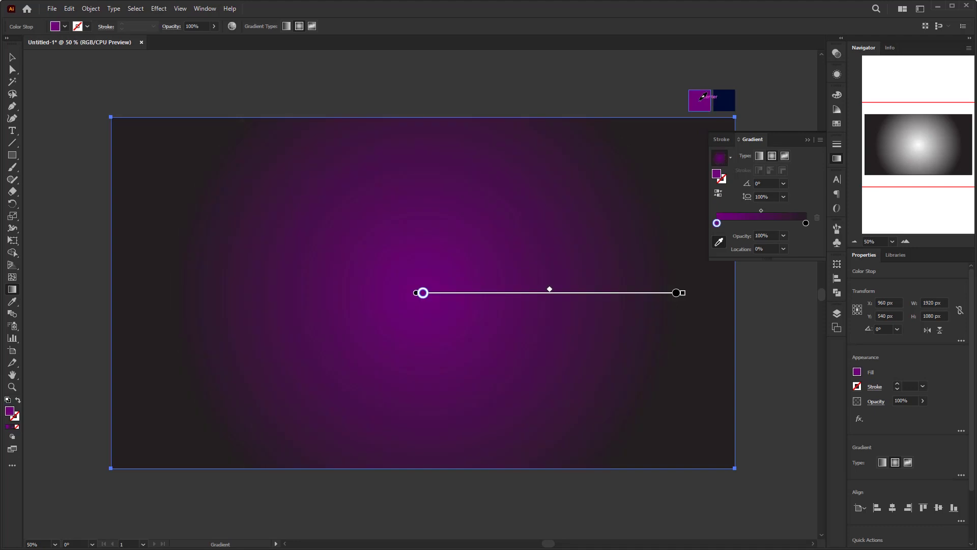
left_click(806, 224)
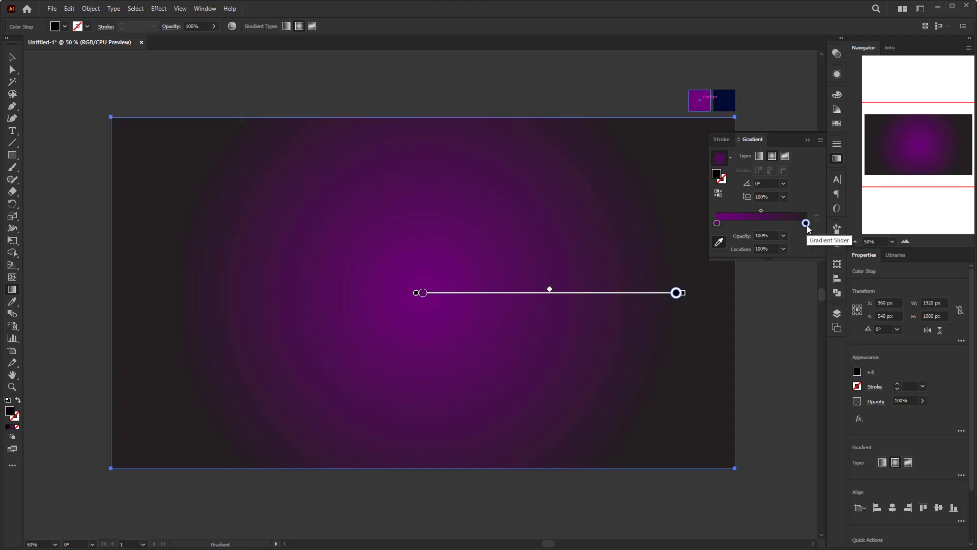
left_click(731, 100)
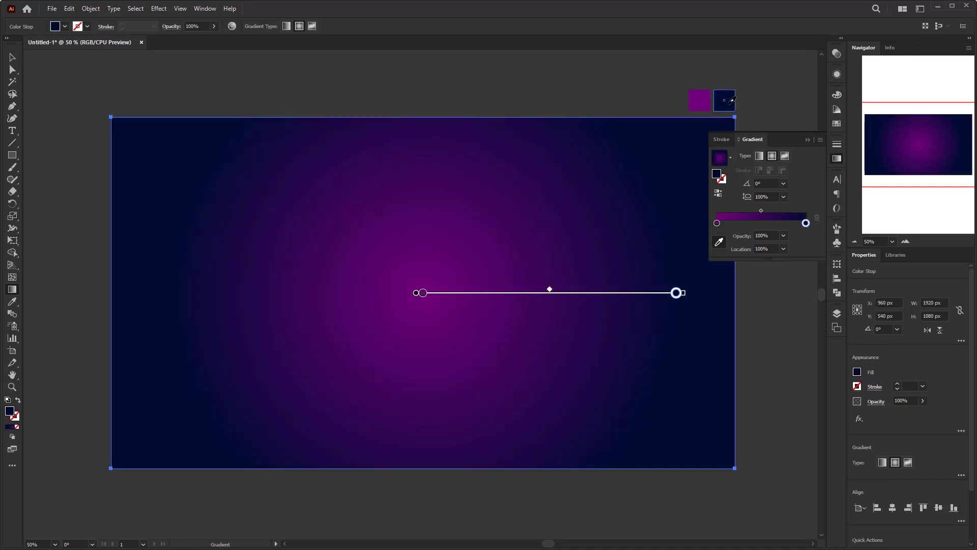
left_click(810, 142)
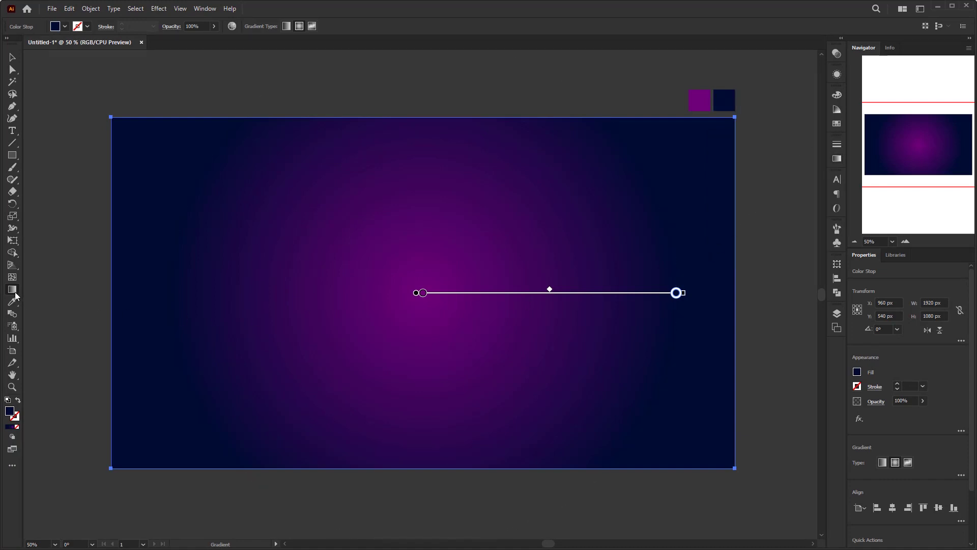
left_click_drag(685, 293, 791, 294)
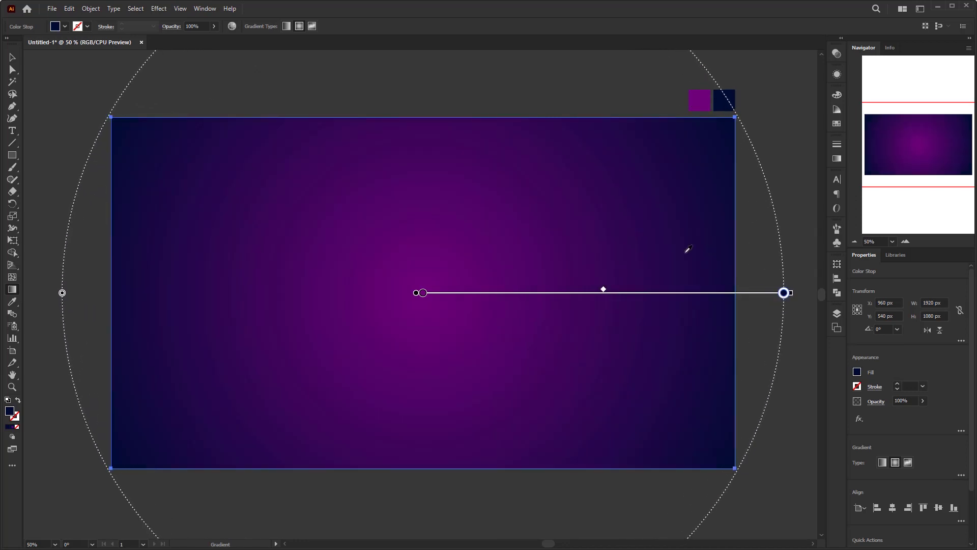
Draw a second artboard-sized rectangle over the gradient and fill it black
left_click(12, 57)
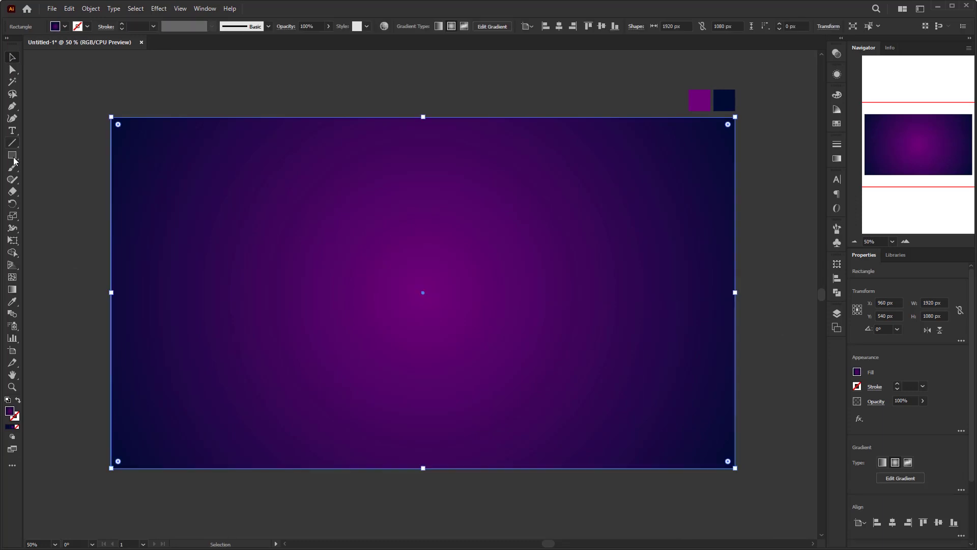
left_click(14, 157)
key("ctrl+shift+a")
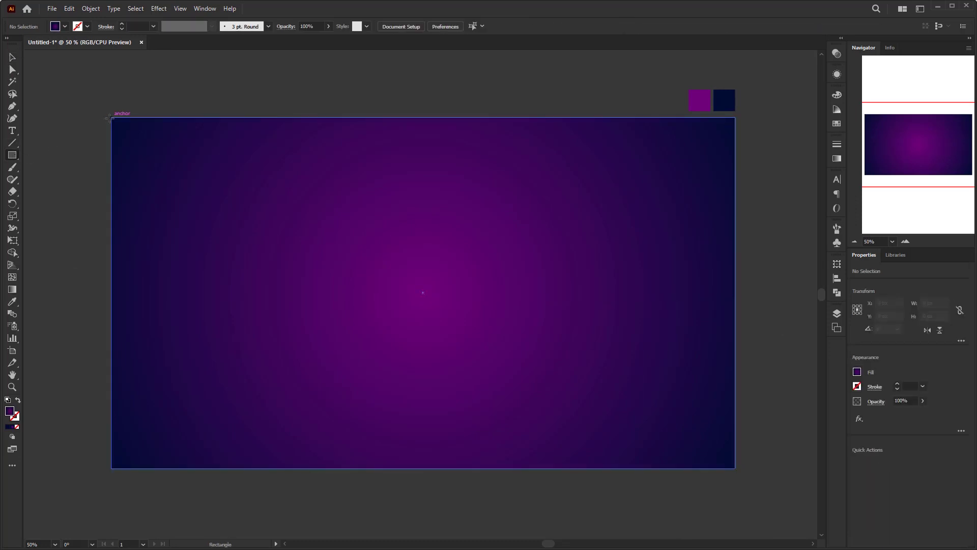
left_click_drag(111, 118, 736, 469)
left_click(836, 124)
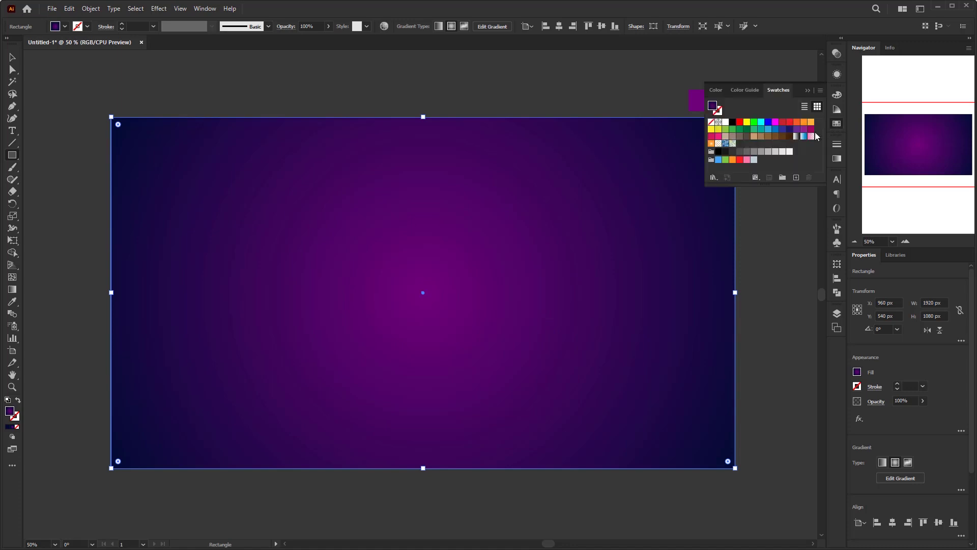
left_click(733, 123)
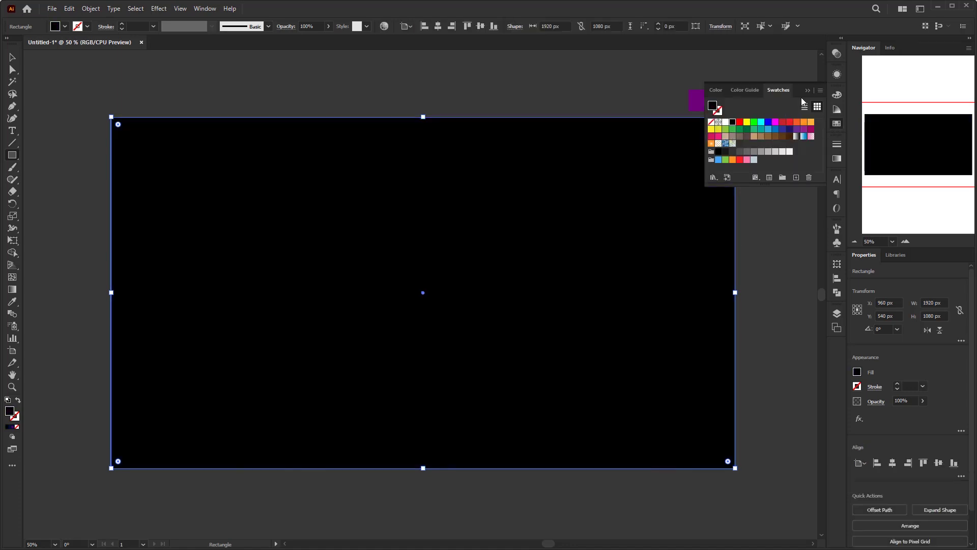
left_click(808, 90)
key("v")
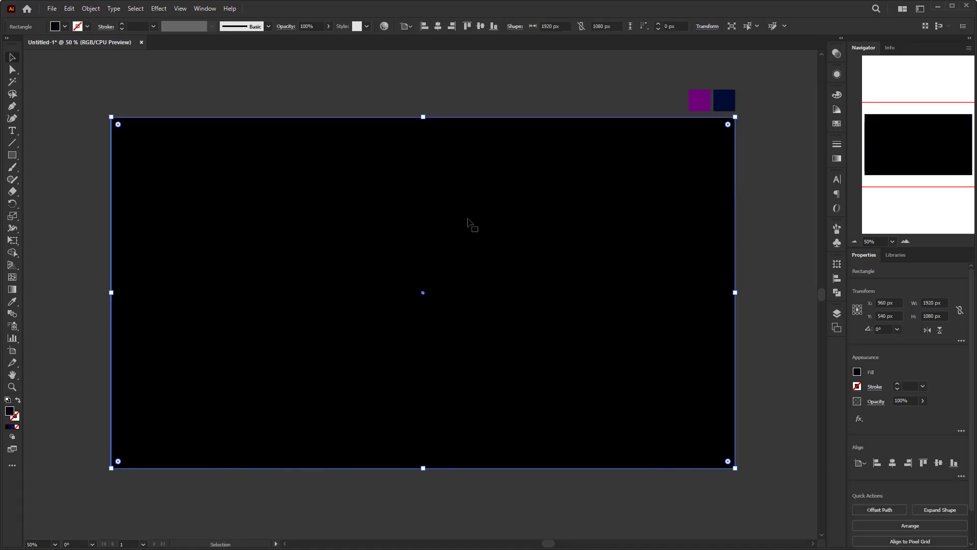
Apply the Effect > Sketch > Reticulation effect to the black rectangle
left_click(159, 9)
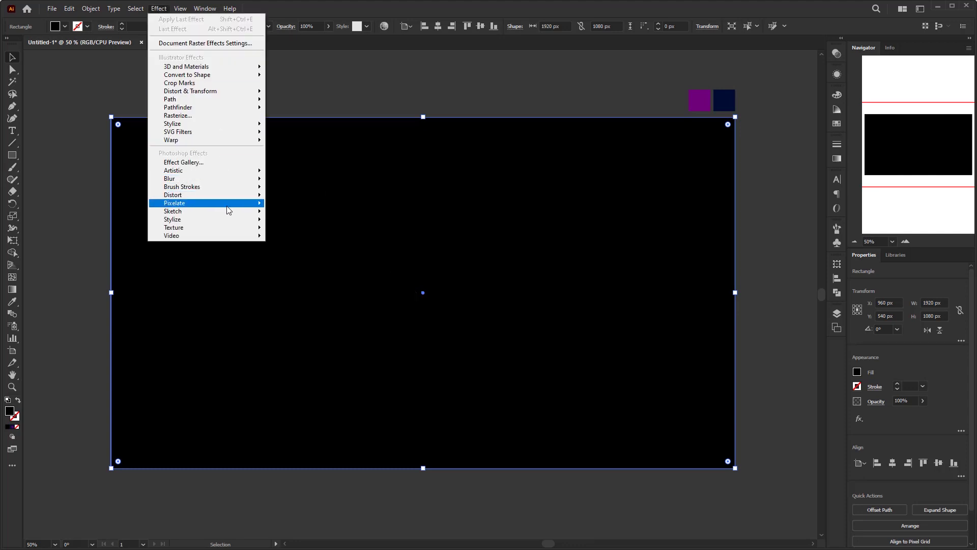
mouse_move(265, 213)
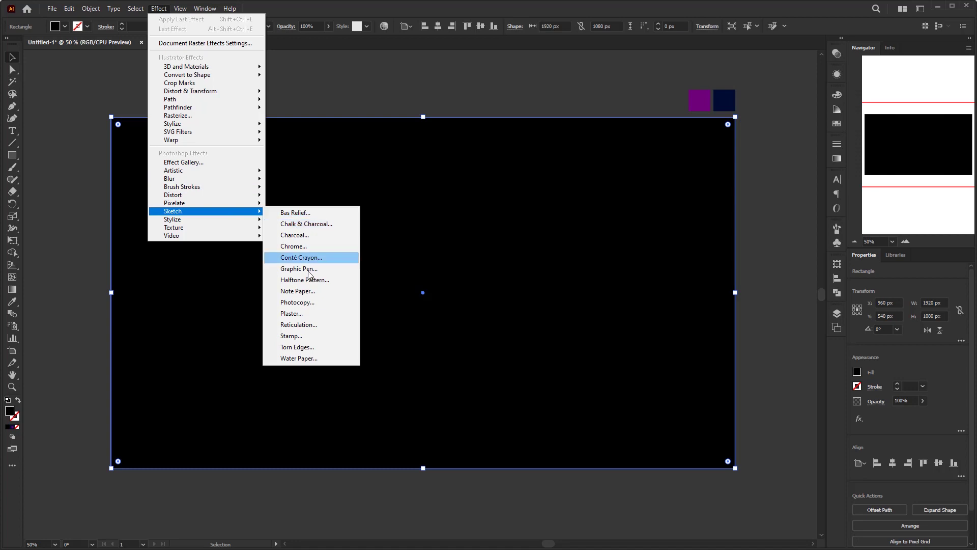
left_click(325, 325)
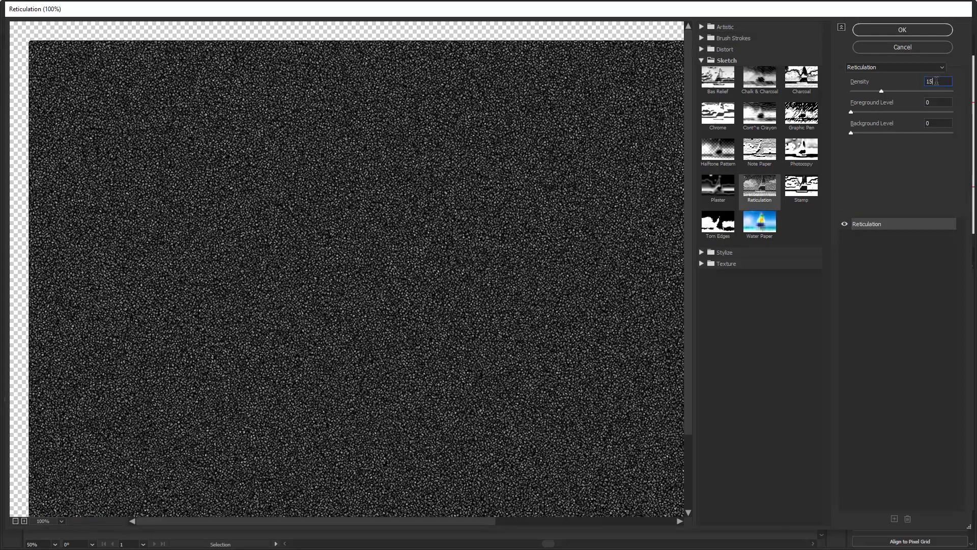
left_click(927, 33)
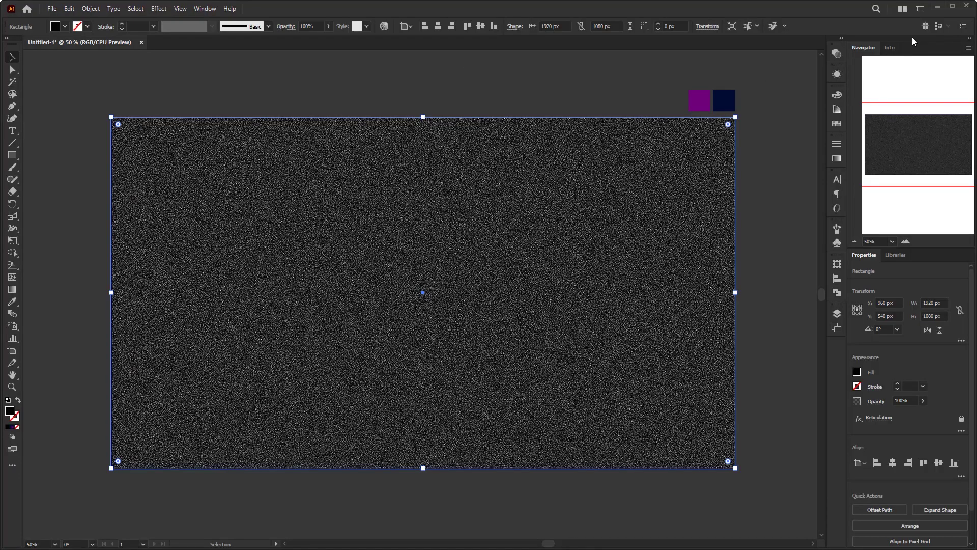
Set the speckle rectangle's blending mode to Color Dodge, then deselect it
left_click(199, 9)
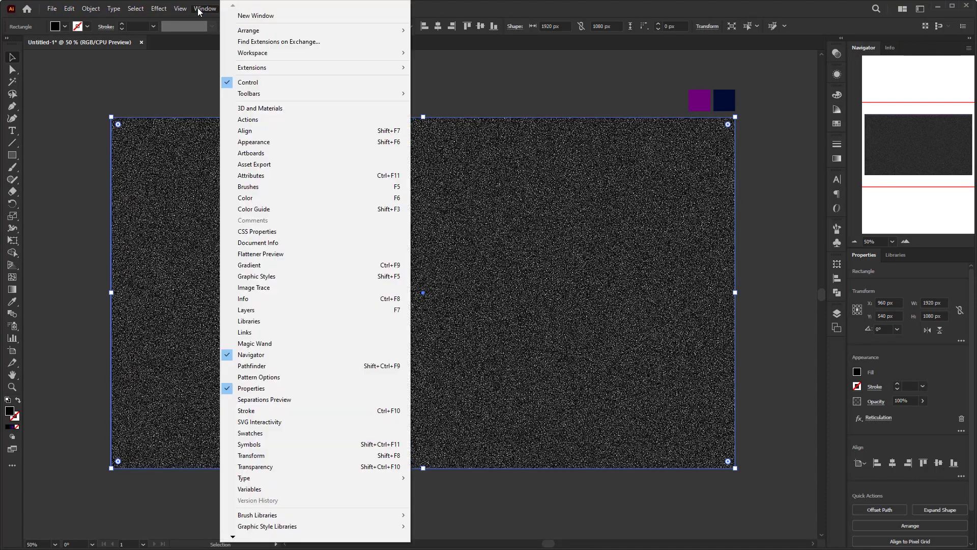
left_click(271, 467)
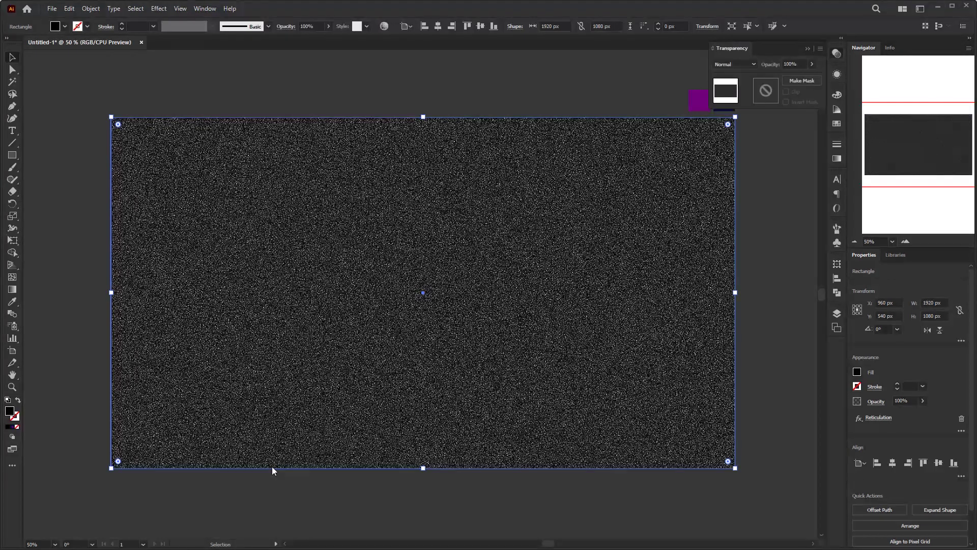
left_click(731, 63)
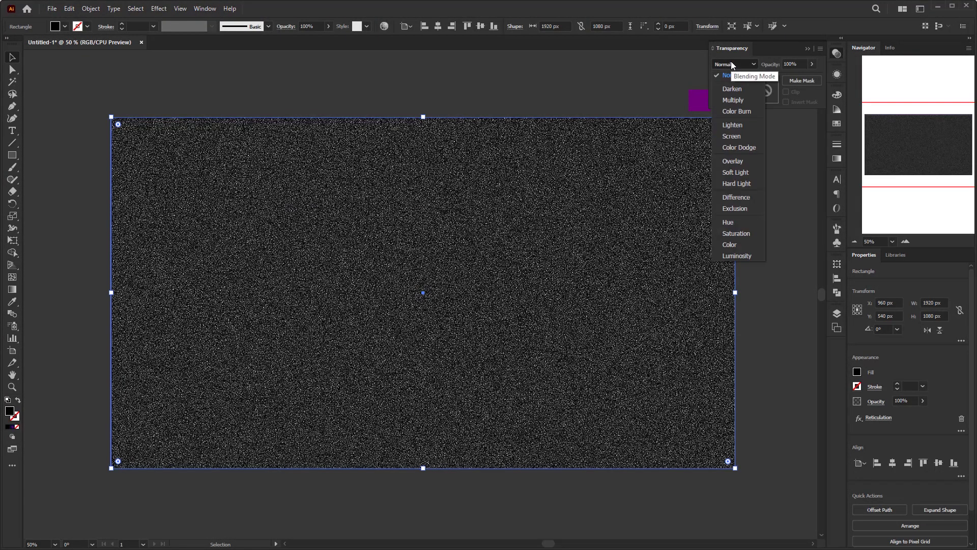
left_click(748, 148)
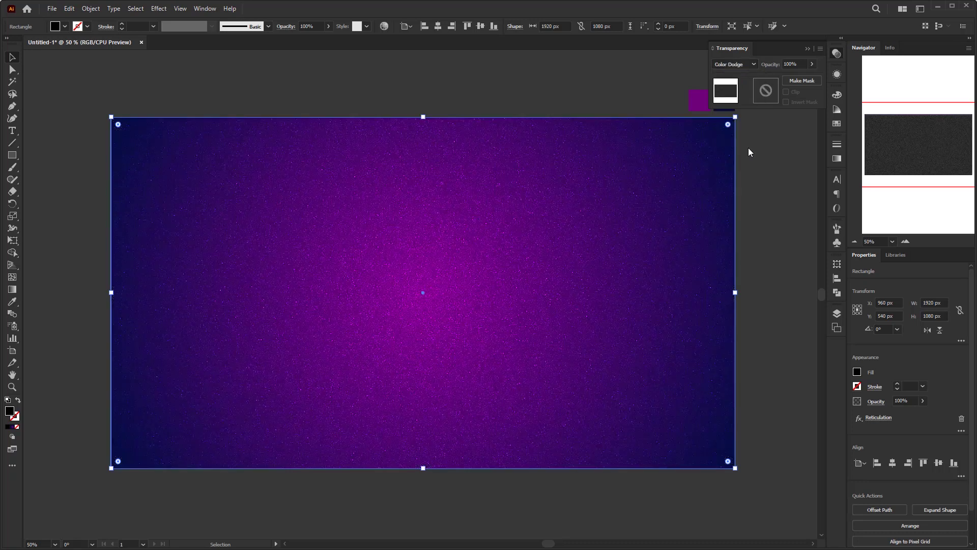
left_click(811, 49)
left_click(781, 228)
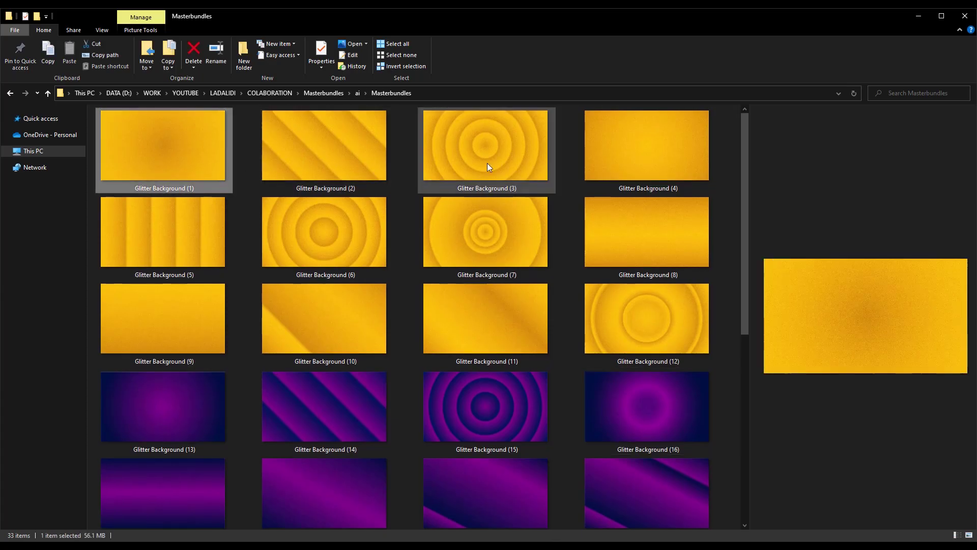
Open Glitter Background (1) from the Masterbundles folder to preview it
left_click_drag(745, 227, 691, 165)
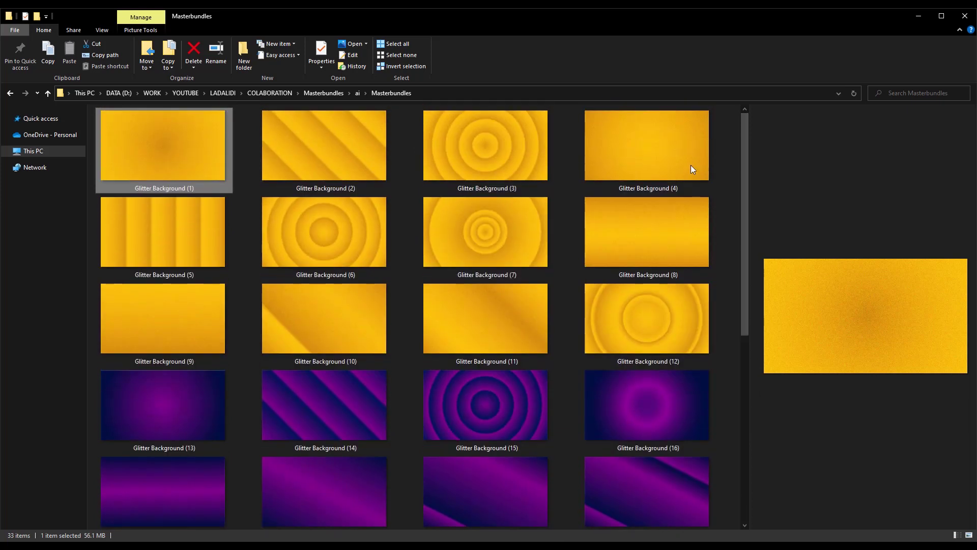
double_click(185, 149)
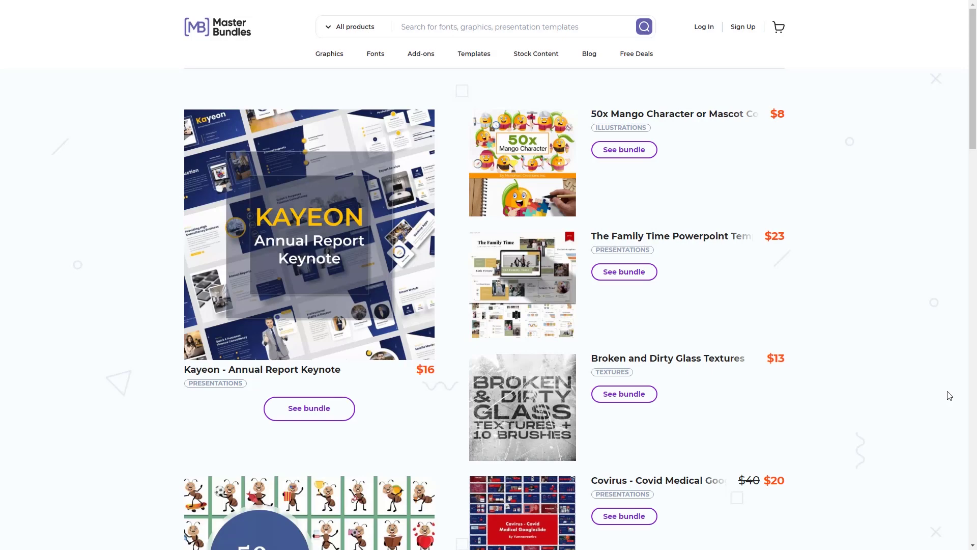
Sign in, go to the Vendor's Cabinet dashboard and start a Submit Product form
left_click(741, 35)
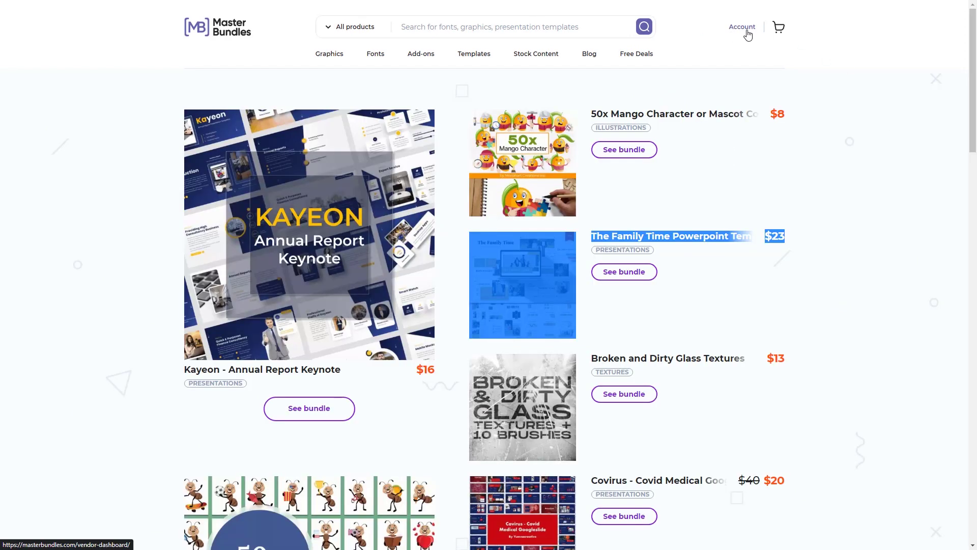
left_click(748, 35)
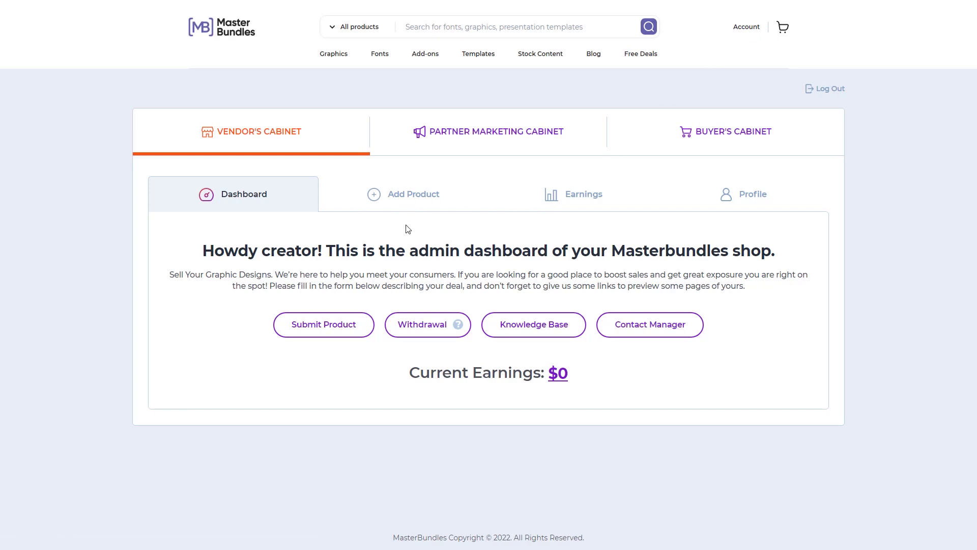
left_click(340, 330)
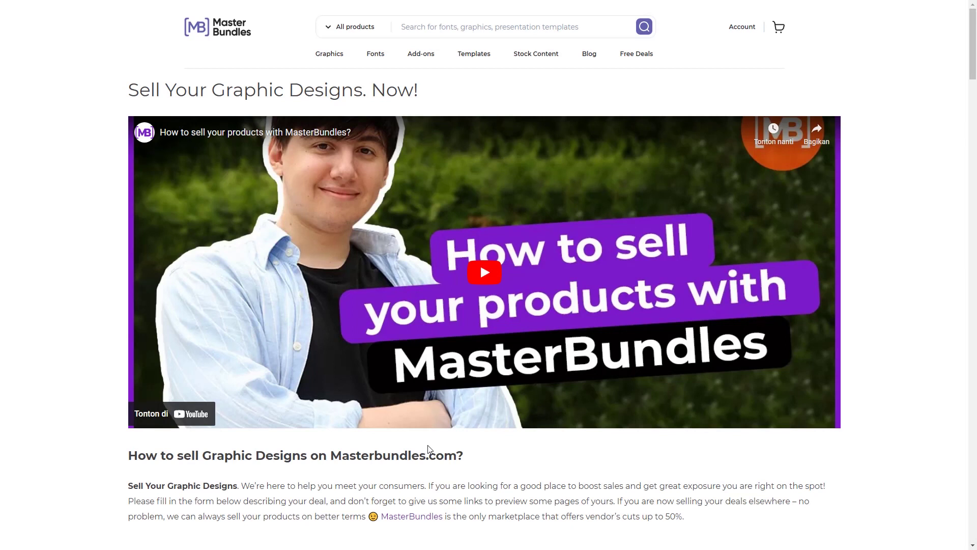
Paste the title 'Exclusive Glitter Background with Super High-Res Texture – only $10' into the title field
scroll(427, 449, "down", 8)
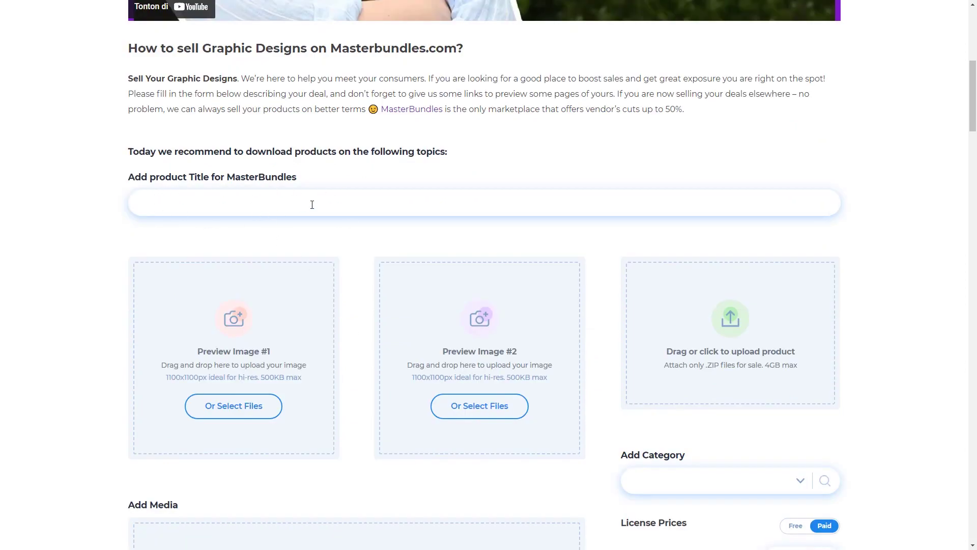
type("Exclusive Glitter Background with Super High-Res Texture – only $10")
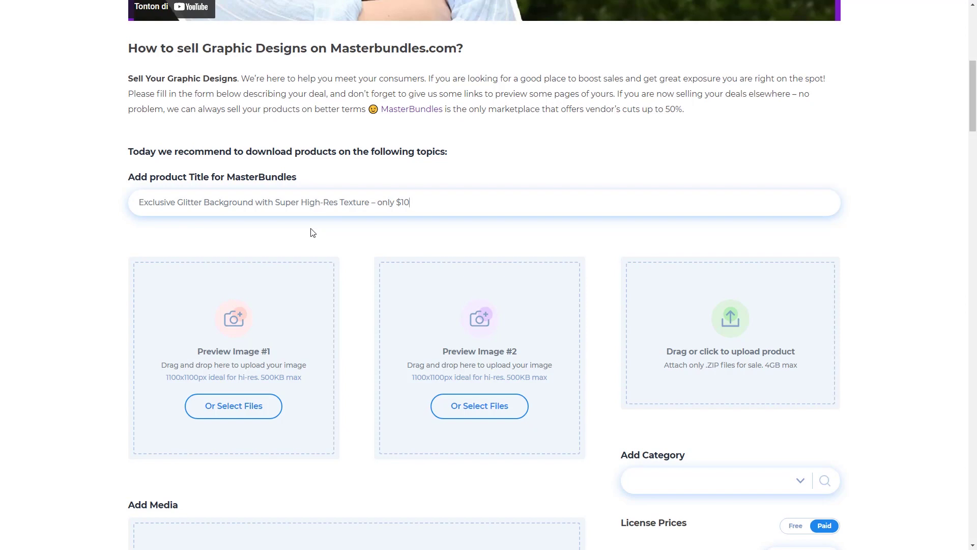
scroll(313, 233, "down", 2)
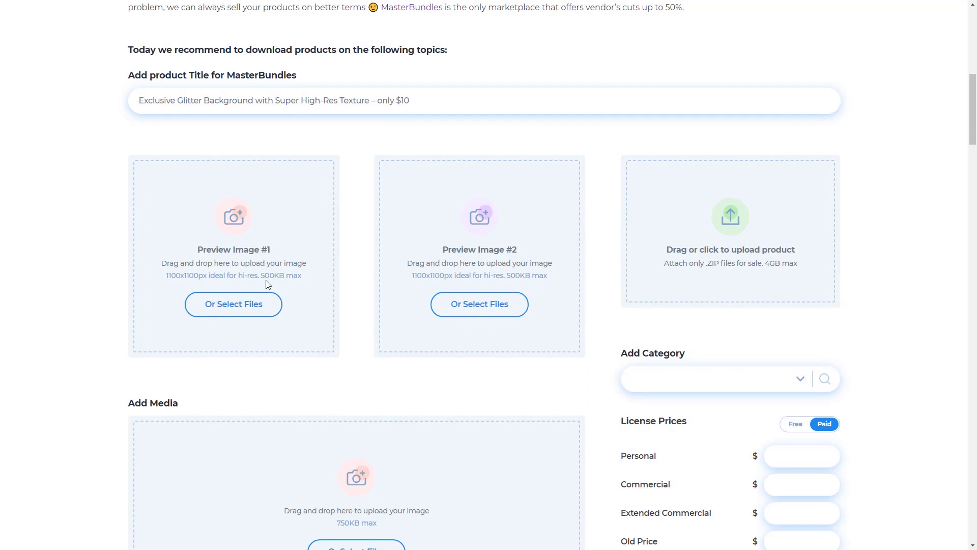
Upload preview image-01 and preview image-02 as Preview Image #1 and #2
left_click(238, 310)
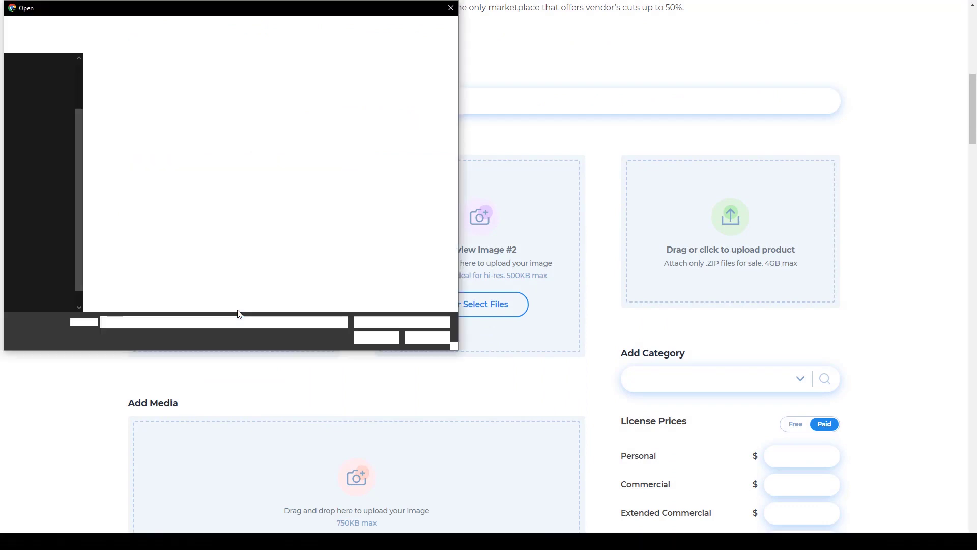
double_click(355, 81)
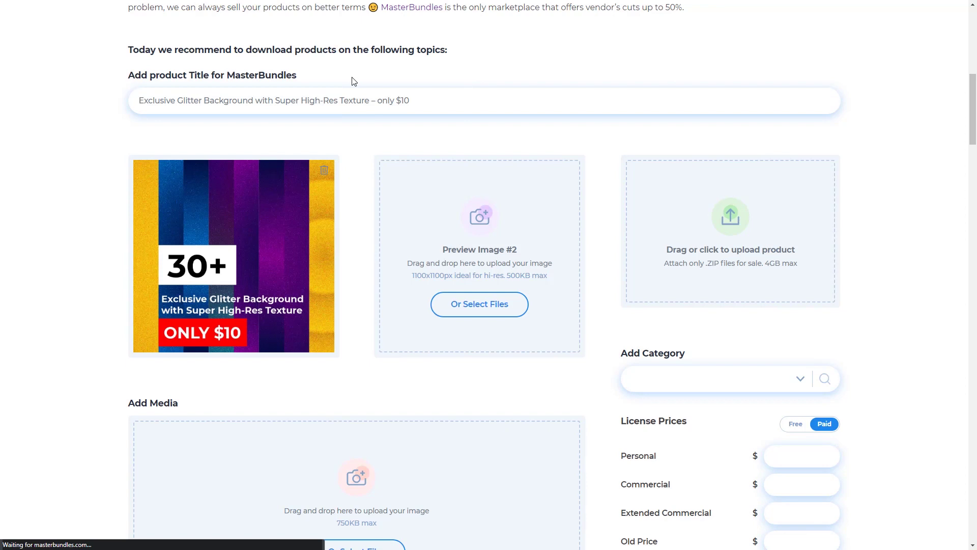
left_click(493, 308)
double_click(422, 63)
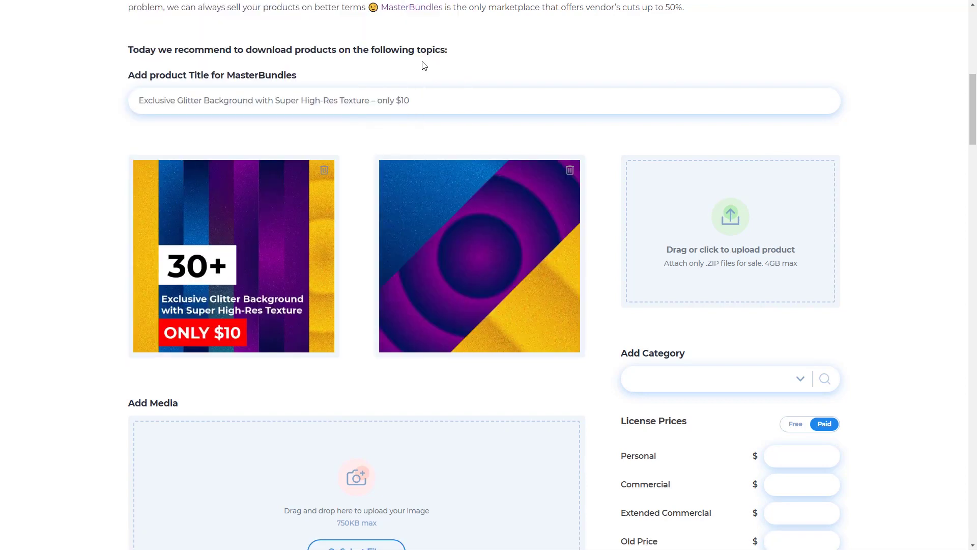
Upload the product zip archive to the product upload zone
left_click(735, 232)
double_click(127, 80)
scroll(127, 83, "down", 5)
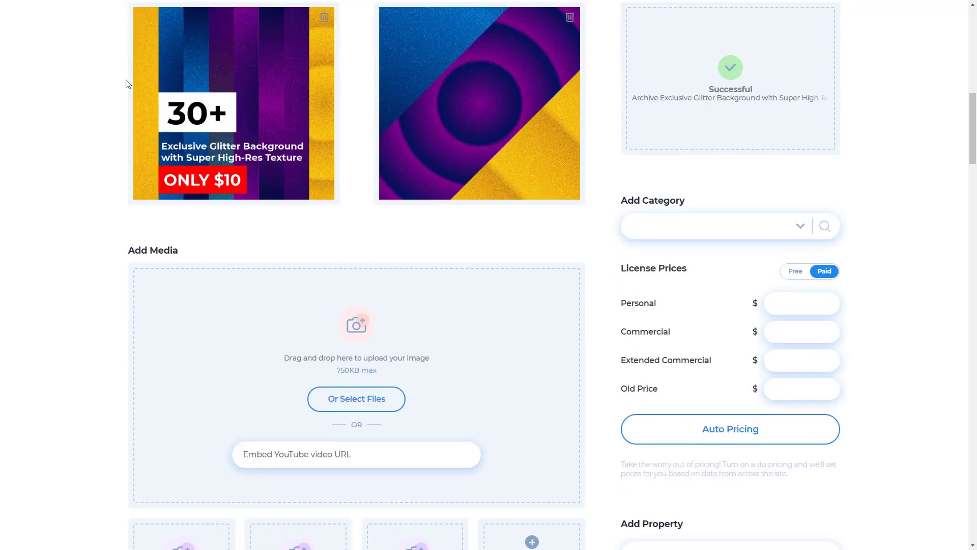
scroll(126, 83, "down", 1)
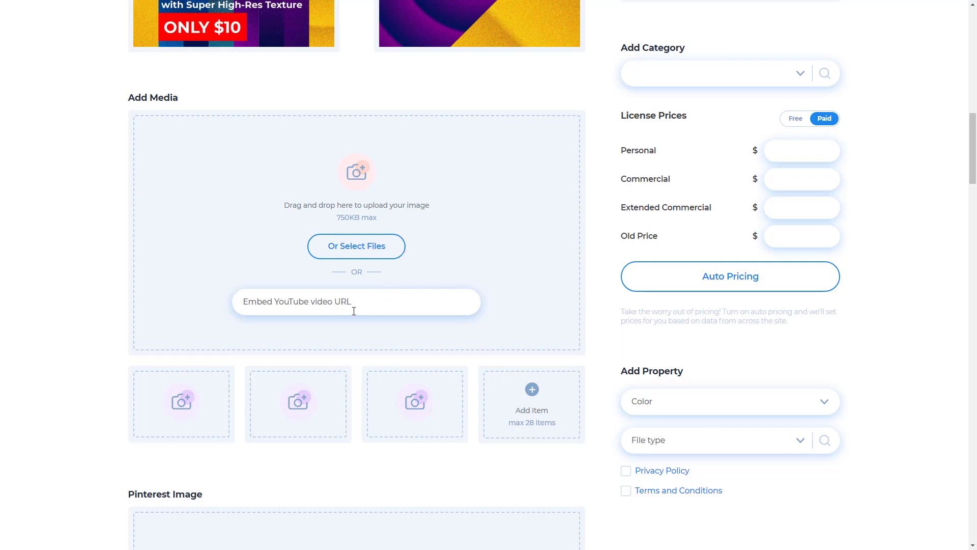
Set yellow rings as main media, plus purple striped, Glitter Background (25) and multicoloured gallery images
left_click(383, 252)
double_click(121, 92)
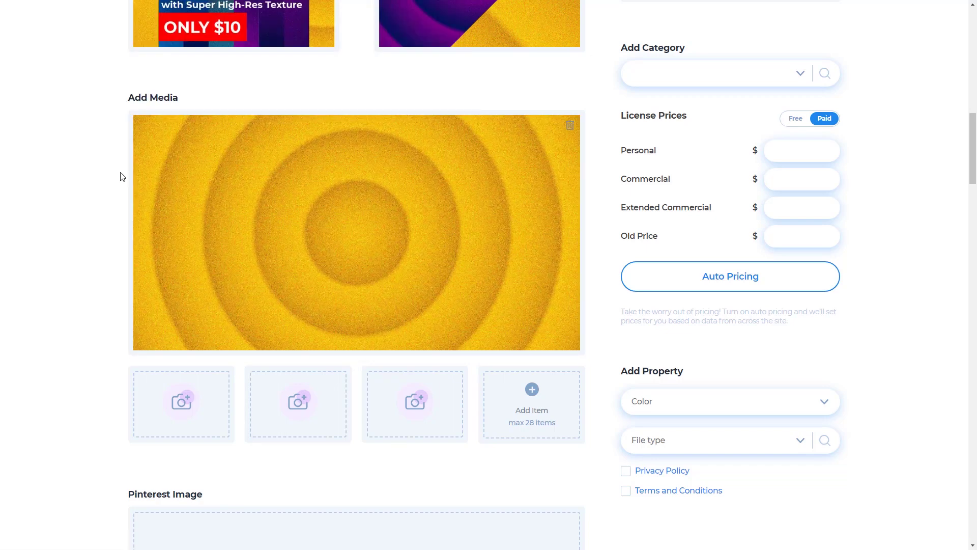
left_click(179, 402)
double_click(179, 95)
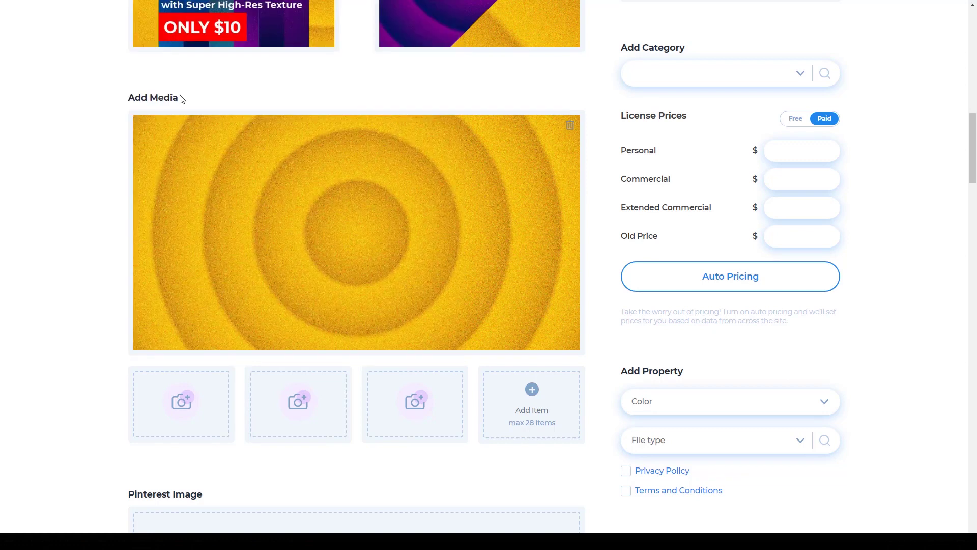
left_click(296, 405)
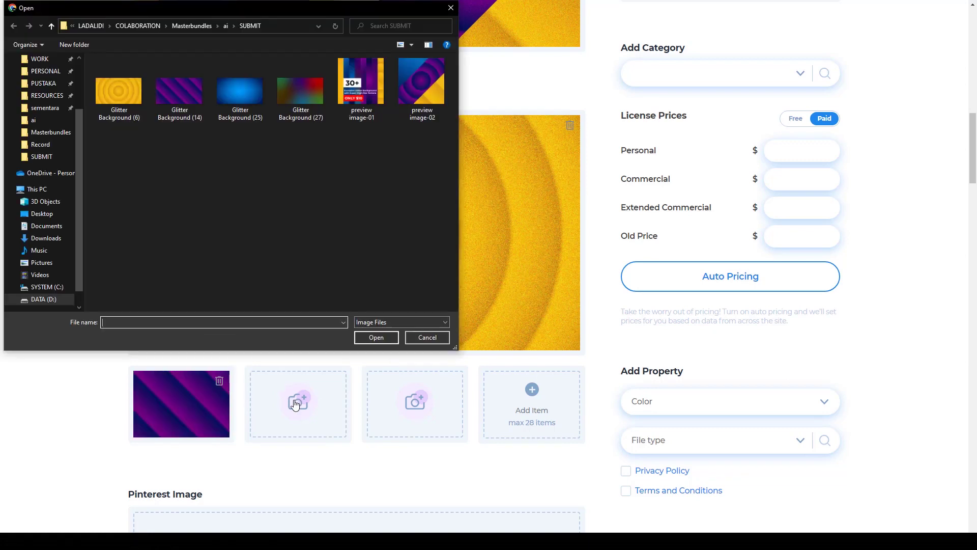
double_click(242, 96)
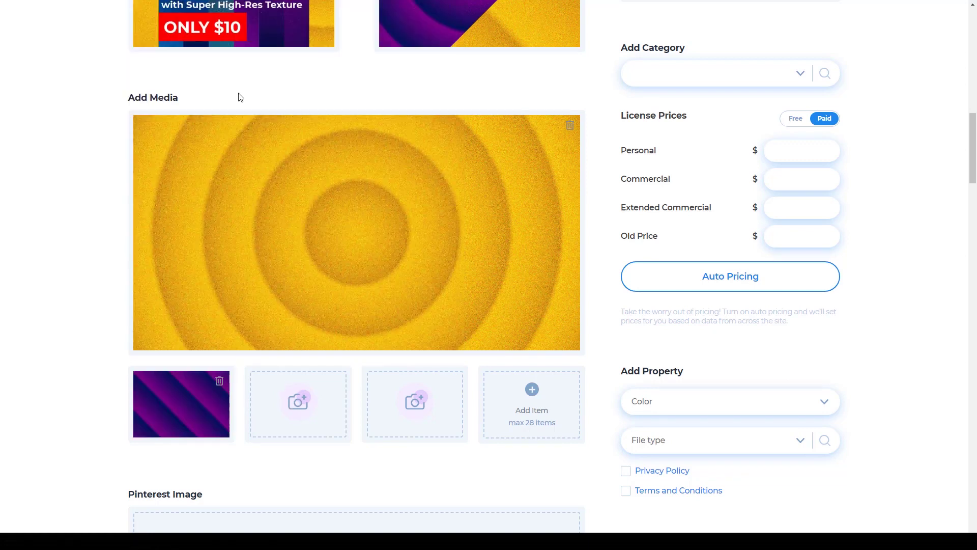
left_click(416, 403)
double_click(301, 101)
scroll(302, 101, "down", 2)
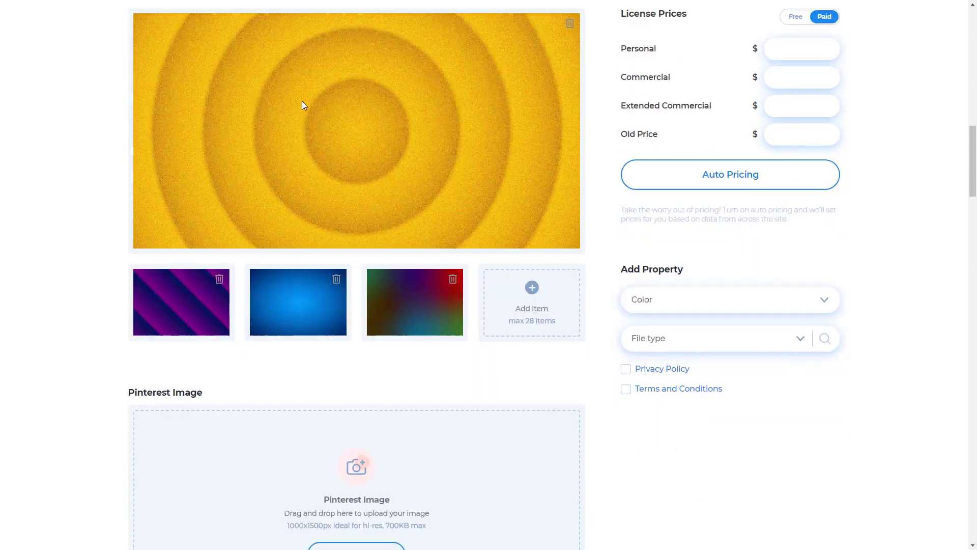
scroll(301, 104, "down", 6)
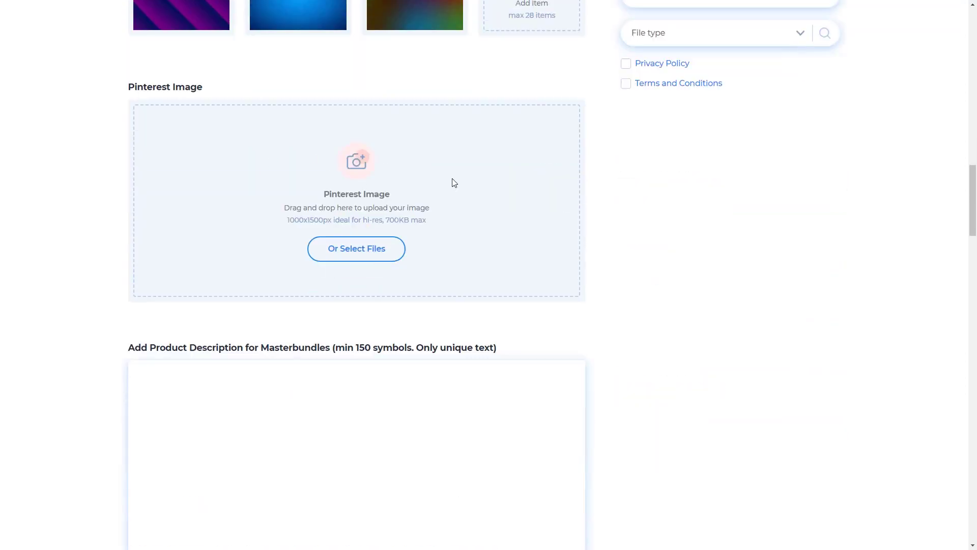
Paste the glitter background product description with its included-items list
scroll(408, 183, "down", 4)
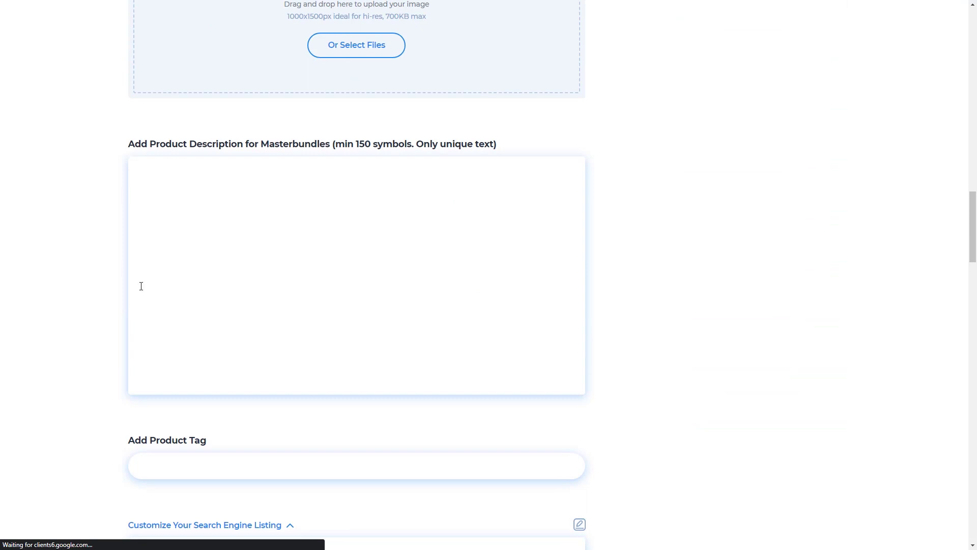
type("Glitter background textures make a fantastic base for creating eye-catching abstract art & designs, which you can use in digital or print designs, branding or packaging projects, print to use as wall art, or sell as print products on demand! So, feel free to get your hands on this set of glitter backgrounds with beautiful color transitions and intricate organic distortions and get an understanding of what it takes to create this type of work, This glitter background is made to make your project extraordinary. You can use these backgrounds for brands, products, websites, social media and more. Create stunning banners or posters, use them as backgrounds for social media quotes. These backgrounds are perfect for your Instagram, Pinterest or Facebook Posts or Stories. Just be creative and creative. What is included : •\t30+ JPEG Glitter Backgrounds. •\t100 high-resolution gradient backgrounds with Glitter textures. •\tHigh-Resolution JPEG File (8001 x 4501 px). •\t300 DPI. •\tCompatible with any graphics editing software).")
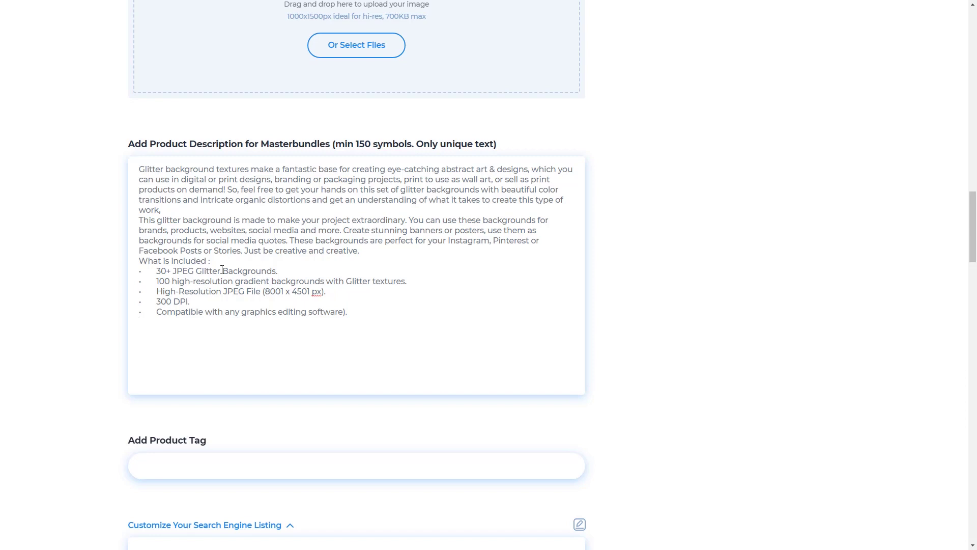
scroll(222, 269, "down", 3)
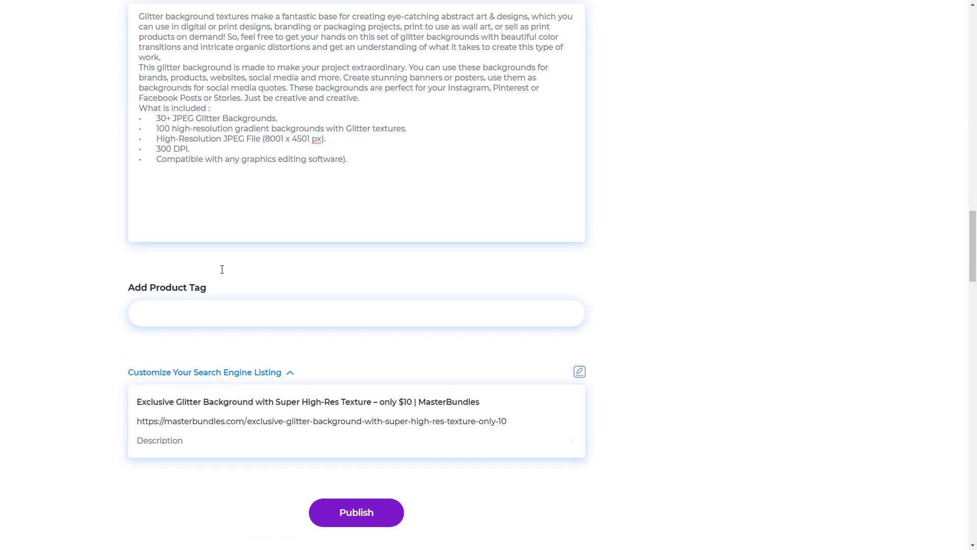
Paste the comma-separated product tags such as glitter background, gradient and grain texture
left_click(149, 307)
type("background, glitter background, gradient, grain texture, glitter texture, colorful background")
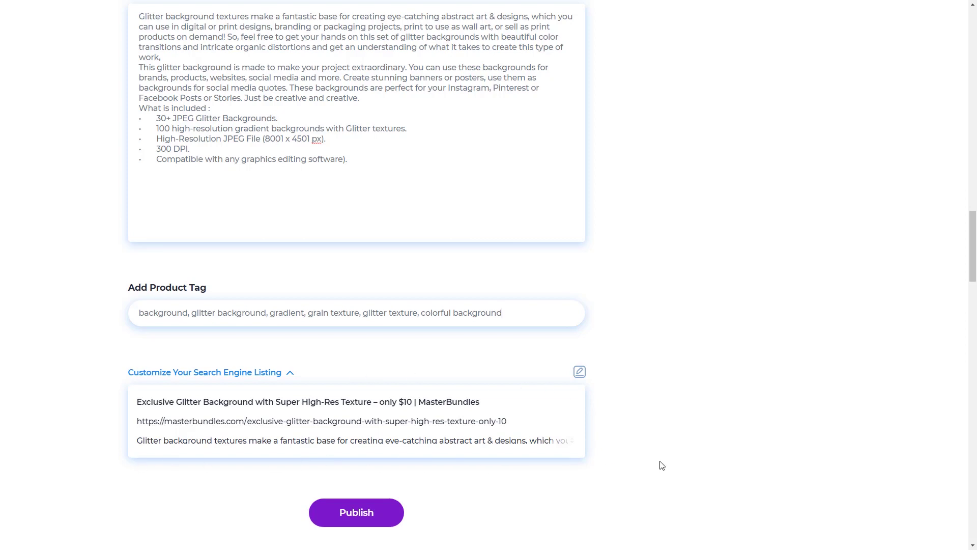
scroll(611, 401, "down", 1)
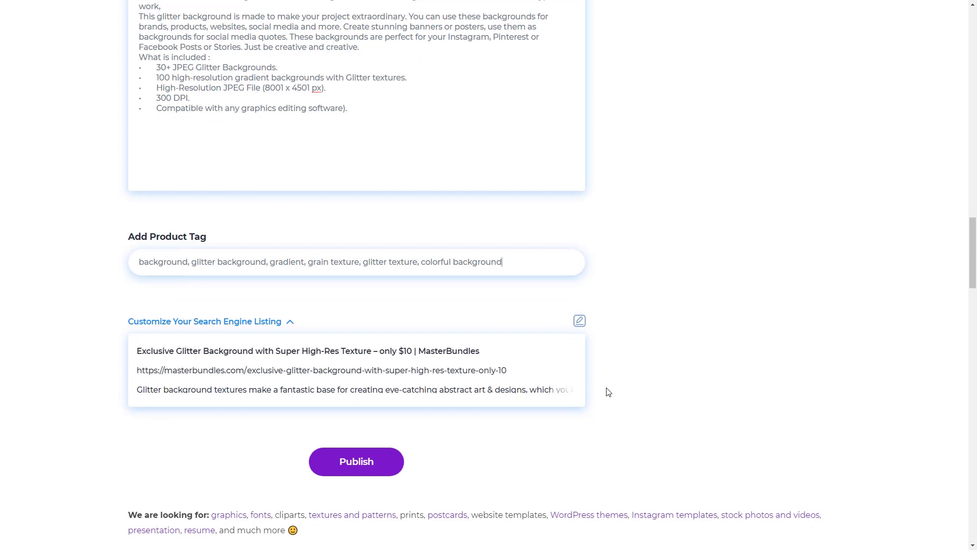
left_click(585, 324)
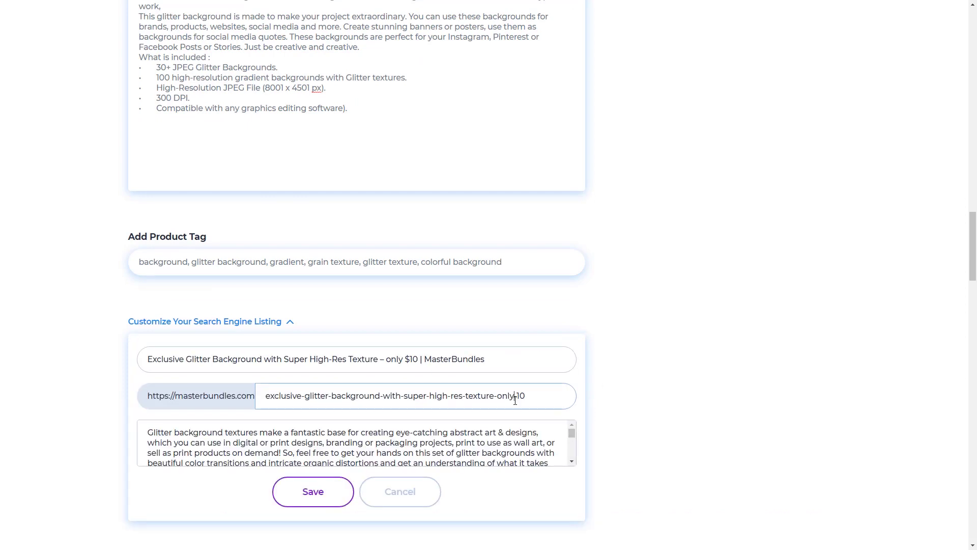
left_click(500, 434)
scroll(499, 435, "down", 1)
scroll(499, 435, "down", 2)
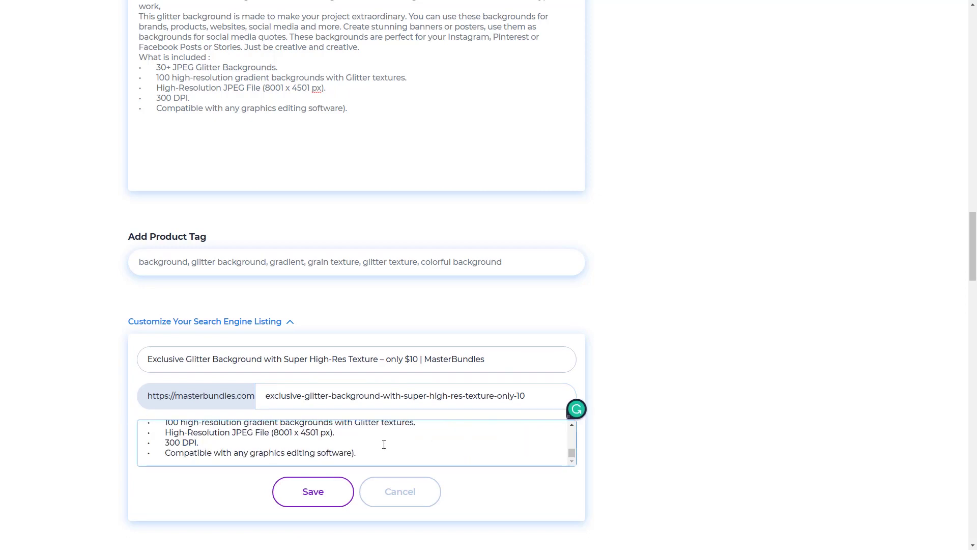
left_click(308, 491)
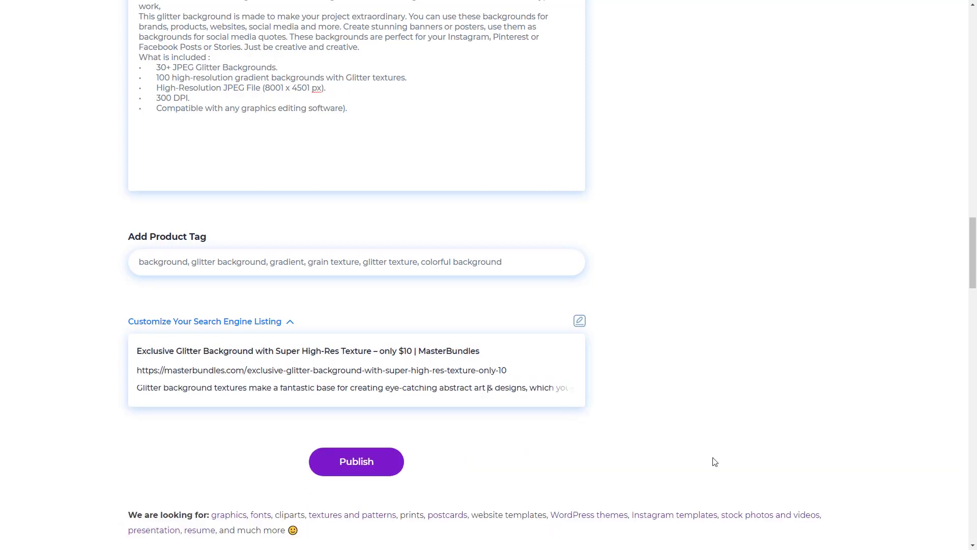
left_click_drag(974, 262, 975, 148)
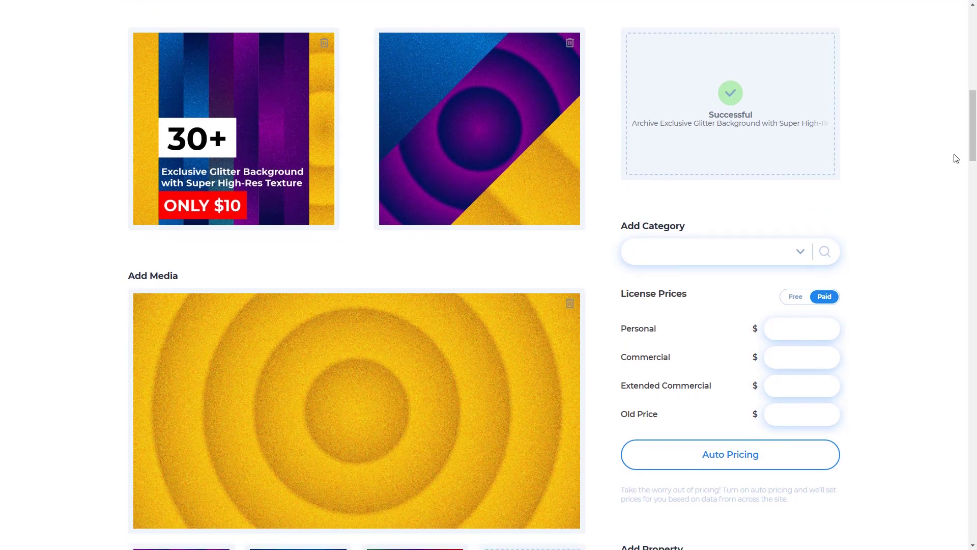
File under Graphics > Backgrounds and Aesthetic, and set prices $10, $12, $15 with old price $20
left_click(803, 253)
left_click(633, 329)
left_click(651, 345)
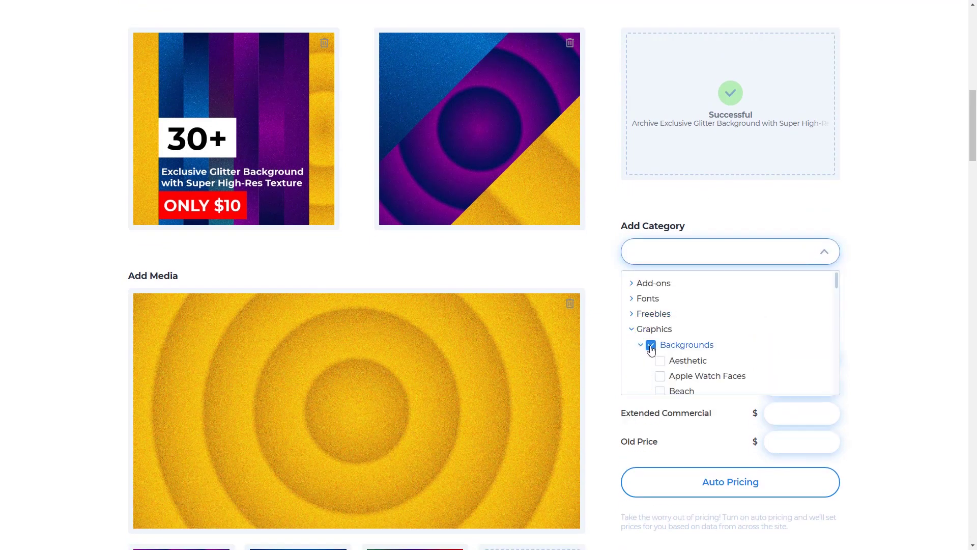
scroll(651, 348, "down", 1)
left_click(661, 310)
left_click(886, 385)
scroll(893, 382, "down", 1)
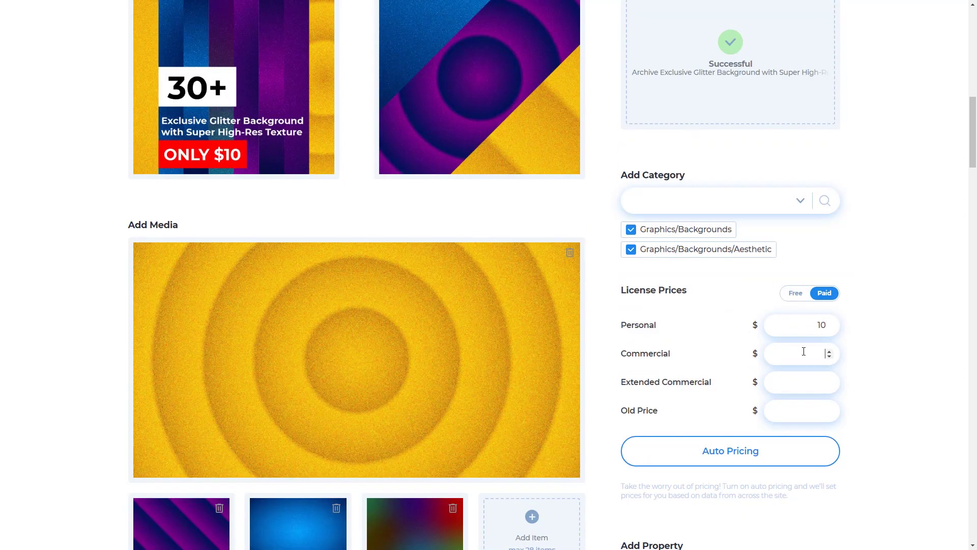
left_click(811, 382)
Set the product colours to blue, red and yellow
scroll(728, 458, "down", 5)
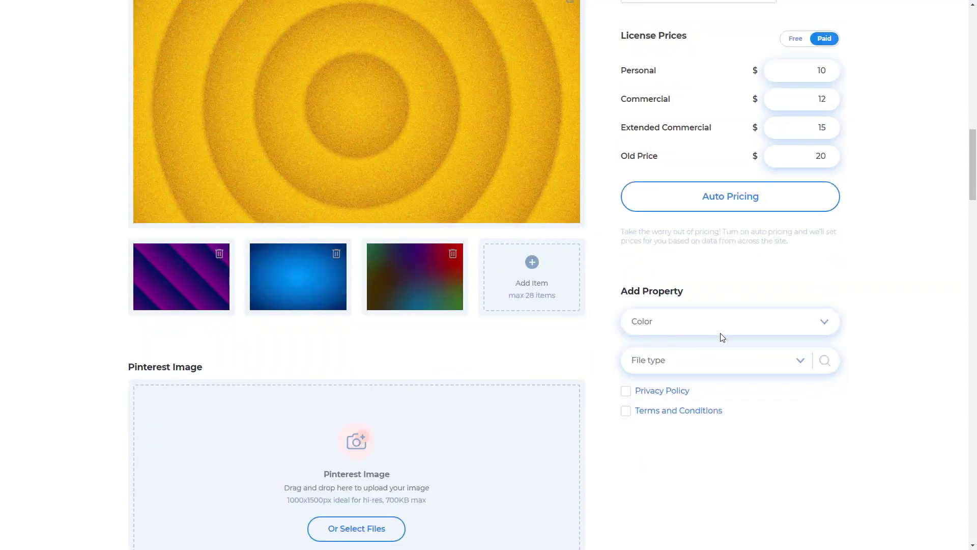
left_click(825, 322)
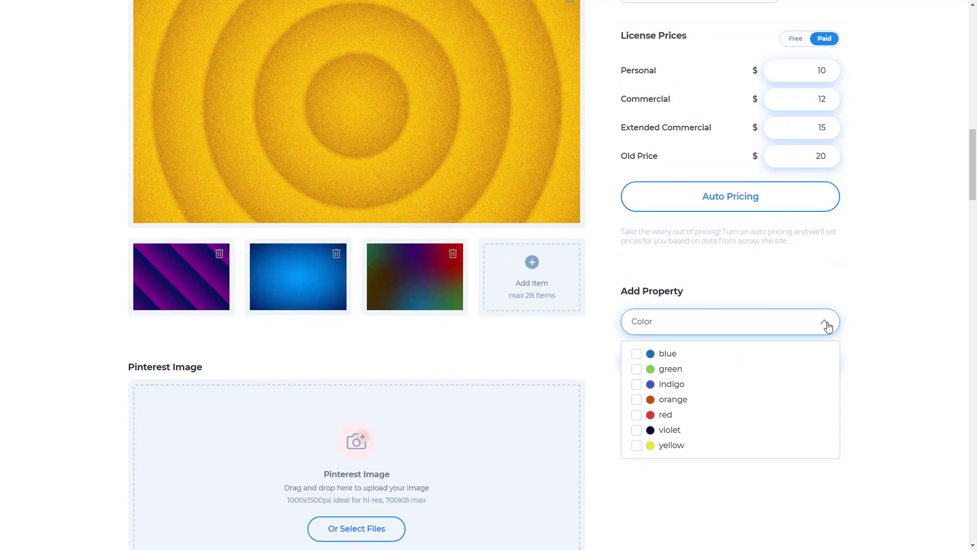
left_click(638, 354)
left_click(637, 415)
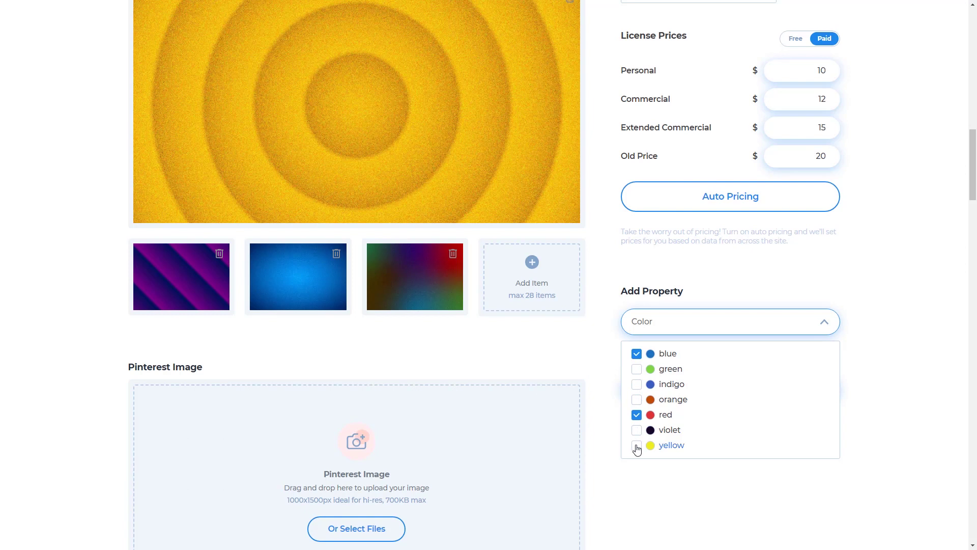
left_click(637, 446)
left_click(659, 489)
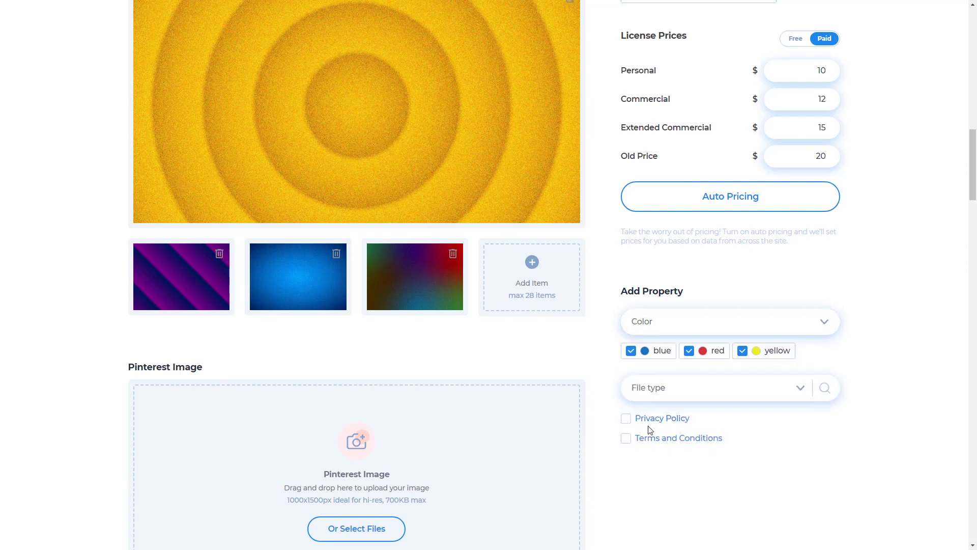
Set the file type to JPEG
left_click(654, 393)
type("j")
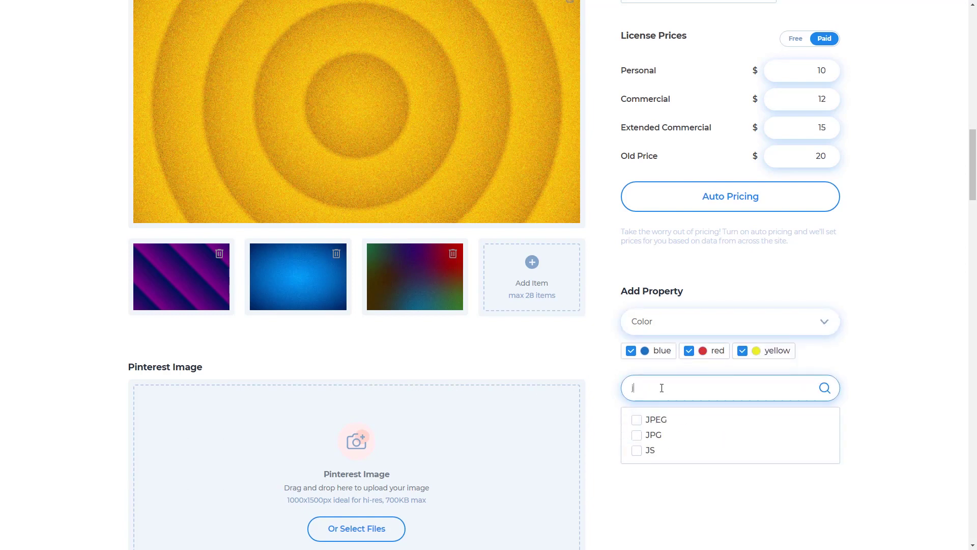
left_click(657, 420)
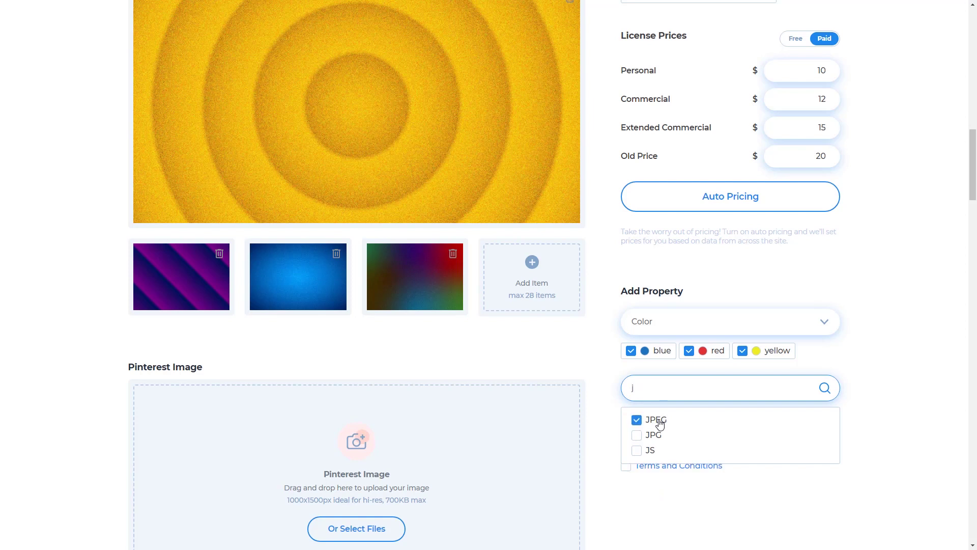
left_click(822, 507)
Accept the Privacy Policy and the Terms and Conditions
left_click(627, 447)
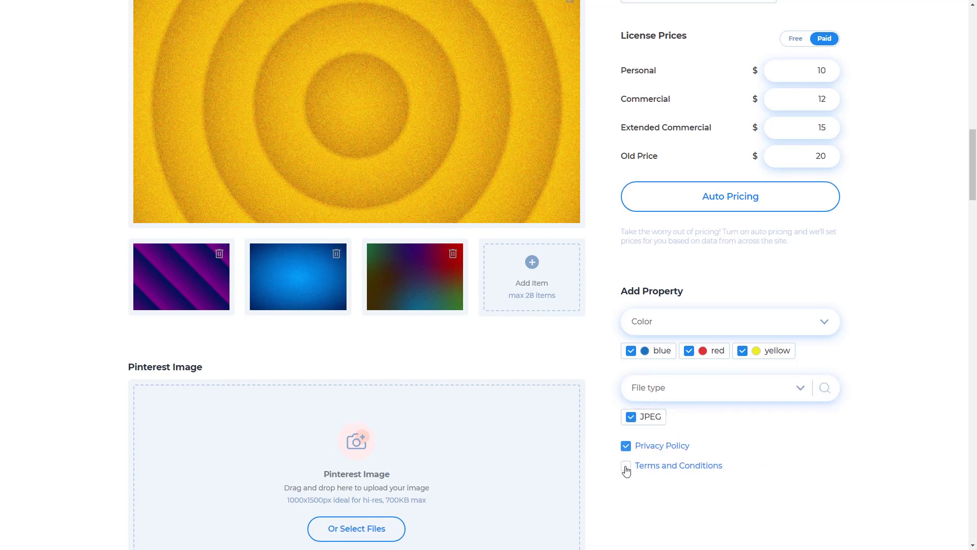
left_click(626, 468)
left_click_drag(971, 180, 968, 313)
scroll(969, 311, "up", 6)
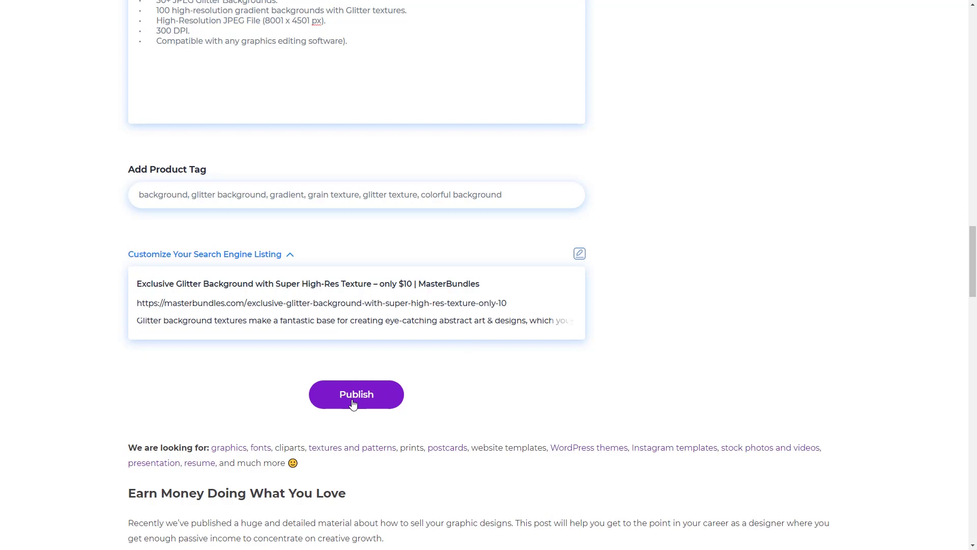
Publish the glitter background listing and scroll through the resulting bundles page
left_click(353, 404)
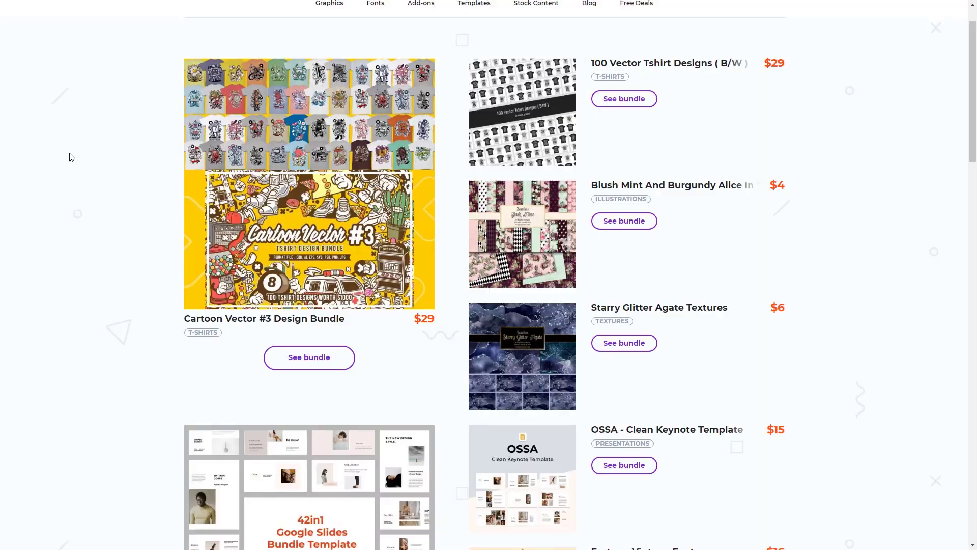
scroll(69, 157, "down", 3)
scroll(74, 188, "down", 5)
scroll(75, 188, "down", 7)
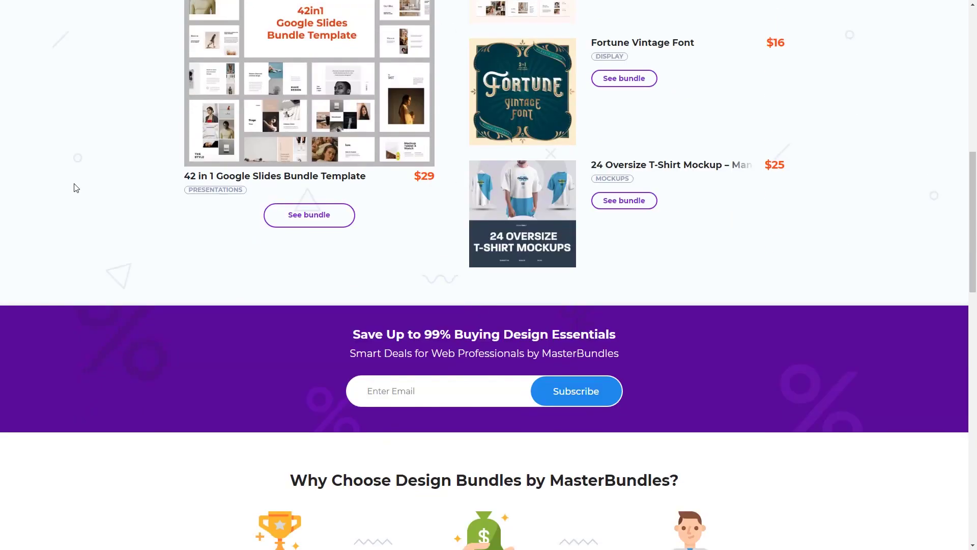
scroll(75, 188, "down", 6)
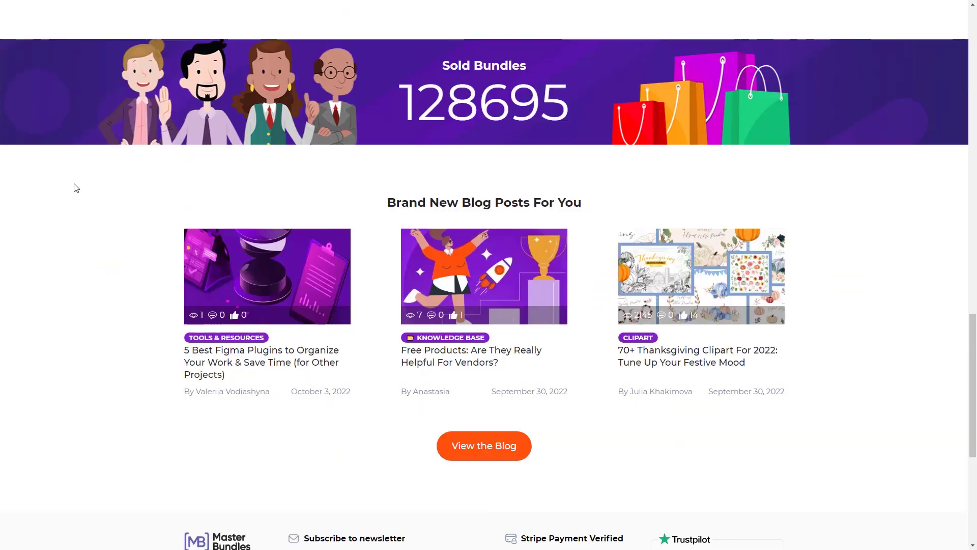
scroll(76, 188, "down", 5)
scroll(76, 188, "down", 2)
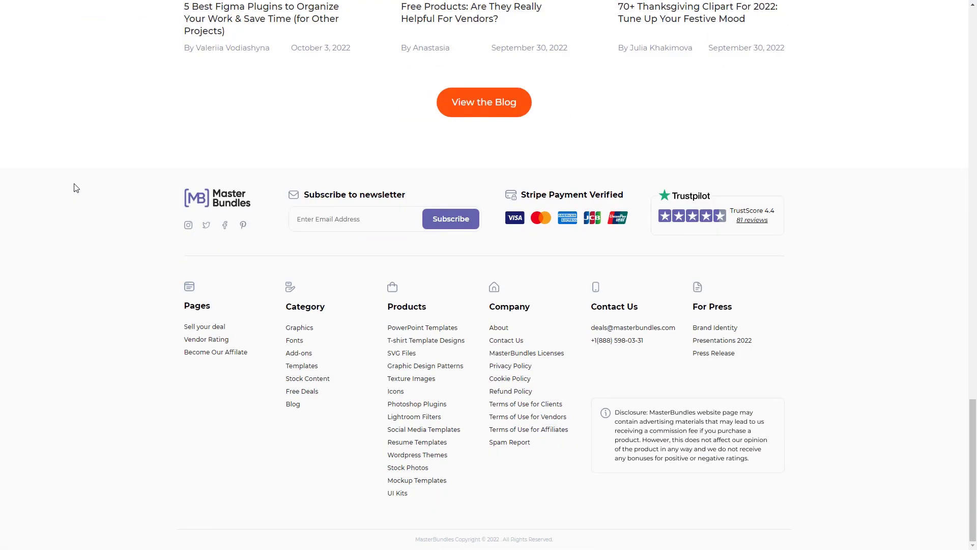
scroll(74, 184, "up", 20)
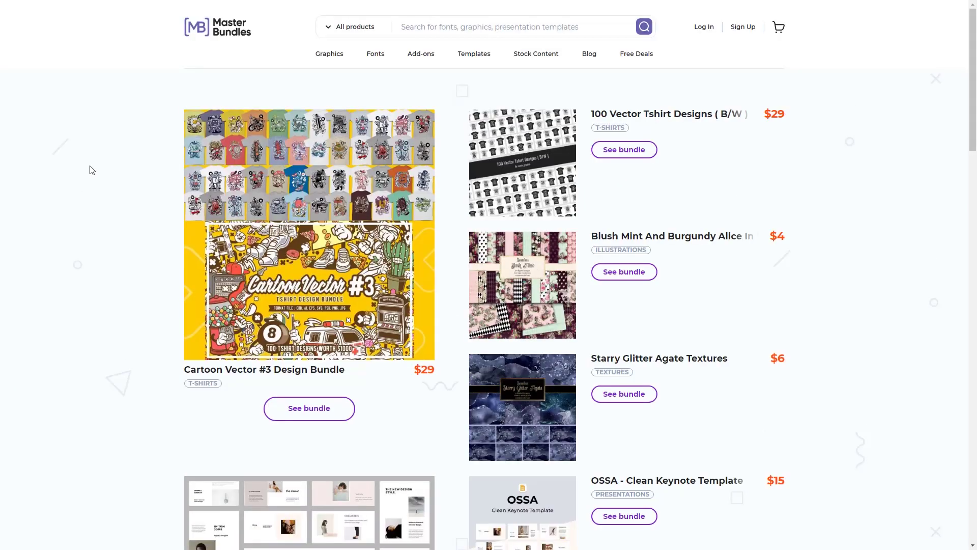
Go to the Graphics category page and browse its listed design elements
left_click(326, 58)
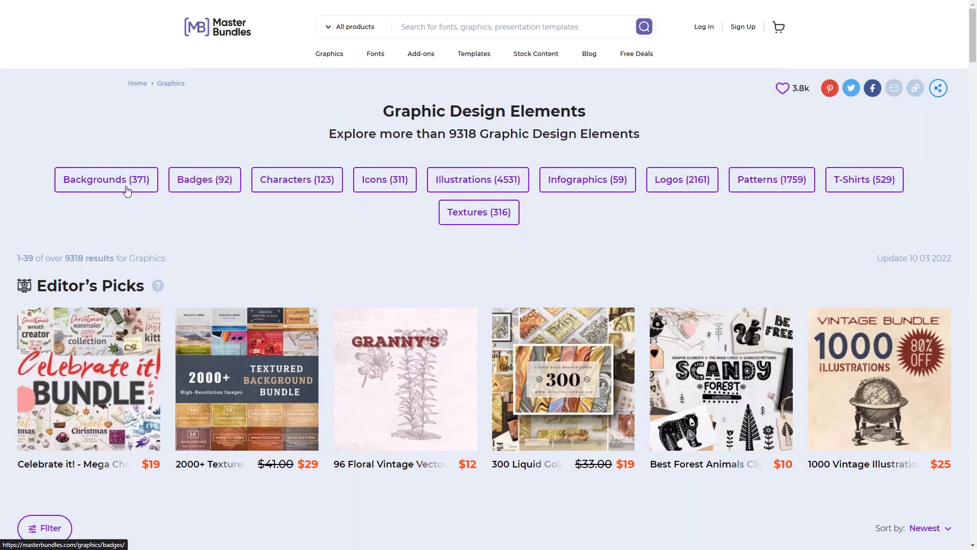
scroll(126, 200, "down", 12)
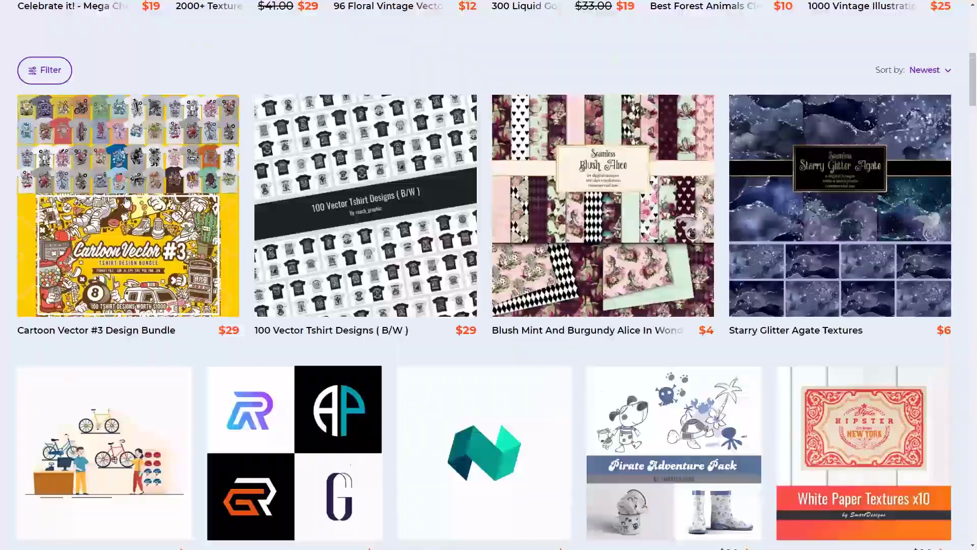
scroll(127, 202, "down", 13)
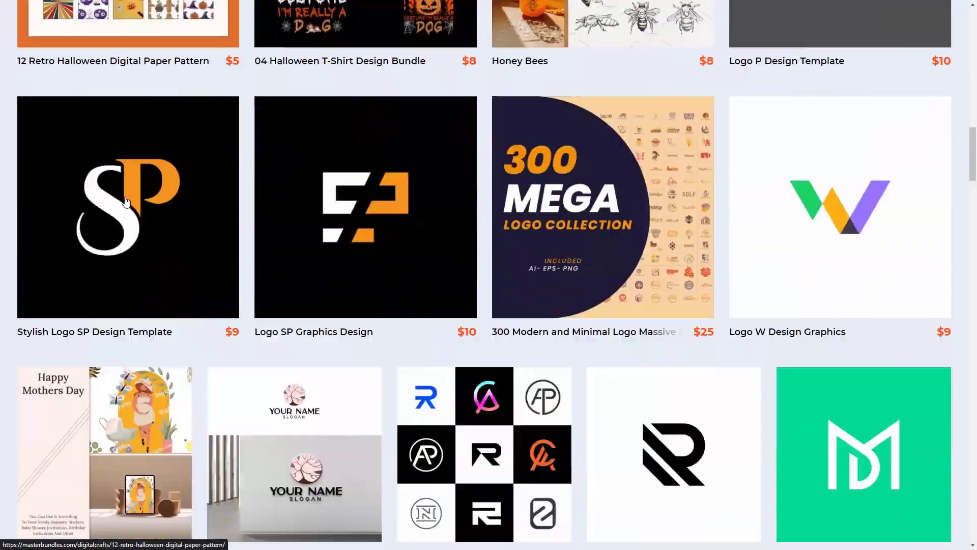
scroll(126, 202, "up", 5)
scroll(127, 202, "up", 20)
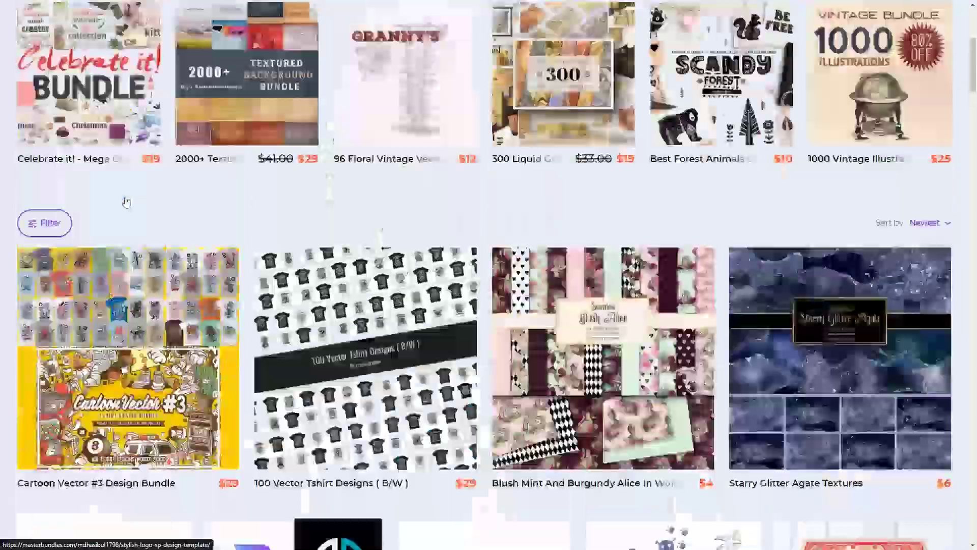